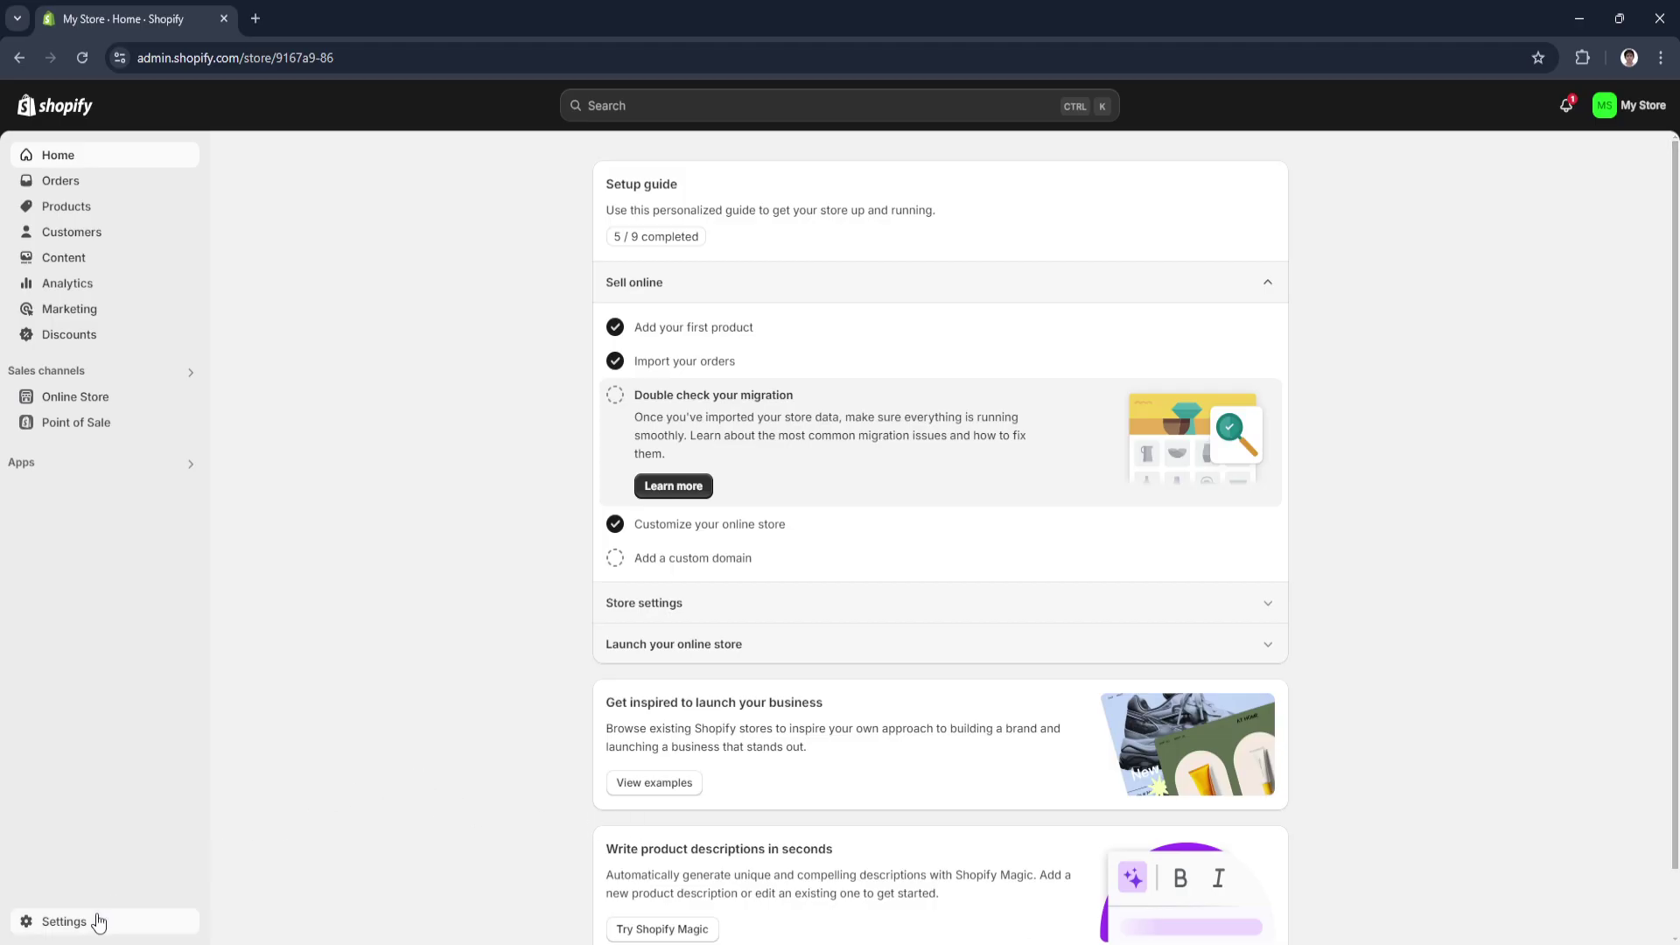
# Go through Settings and Apps and sales channels to Develop apps, where Store calculator is listed.
pyautogui.click(98, 922)
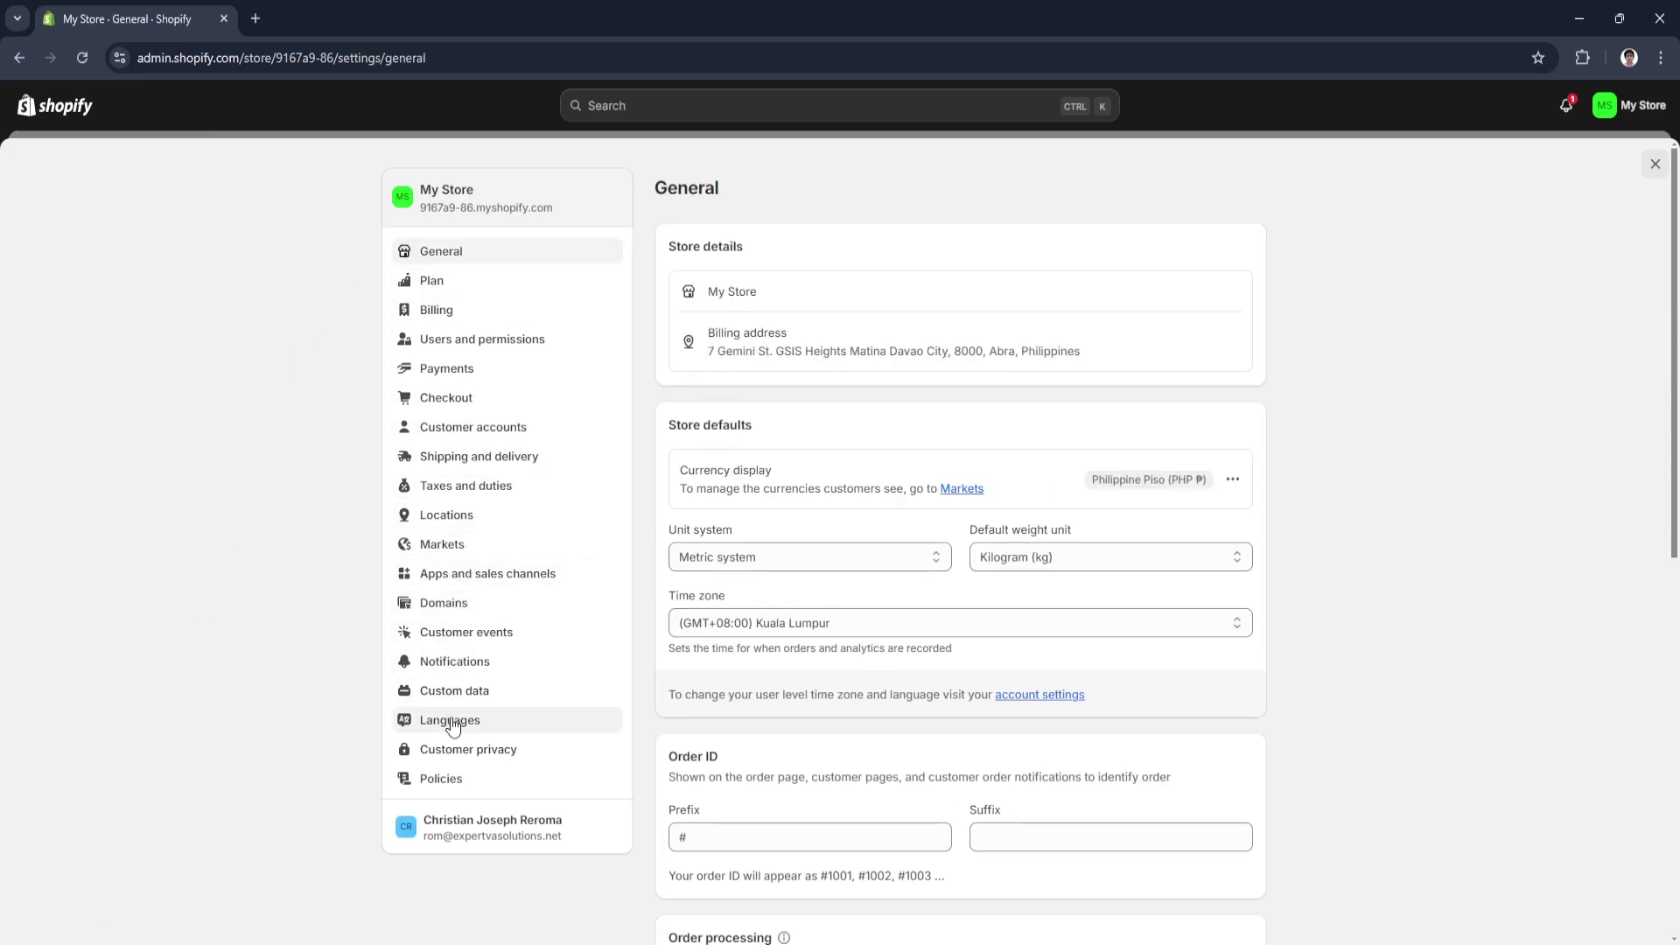
pyautogui.click(476, 584)
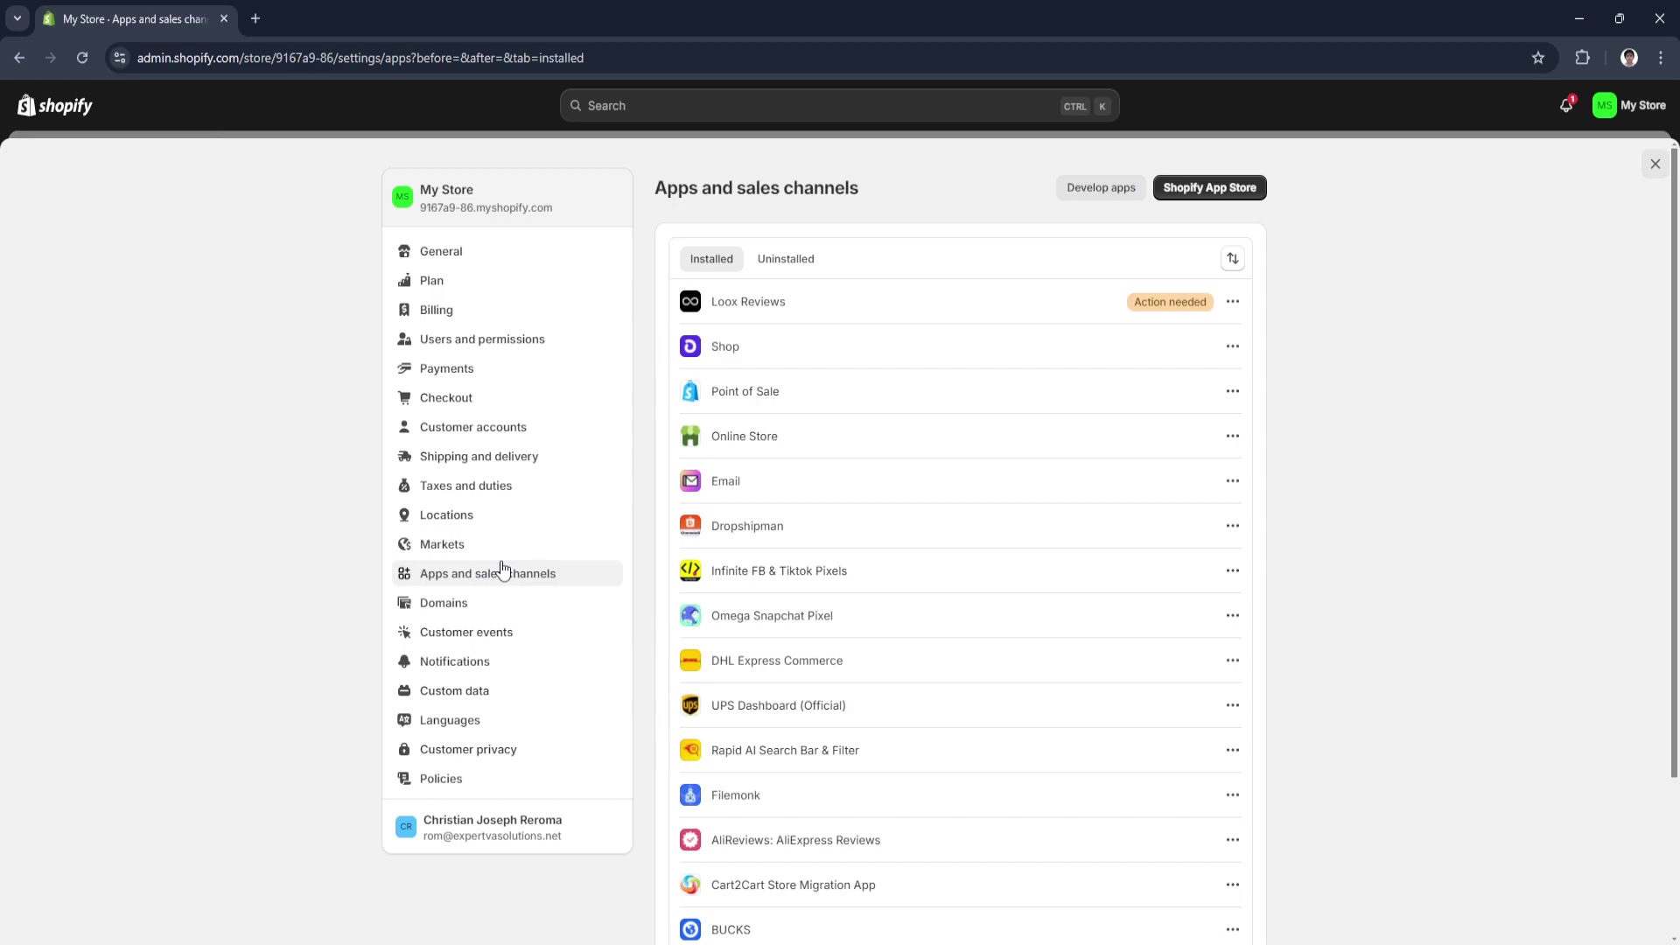
pyautogui.scroll(-2, 753, 790)
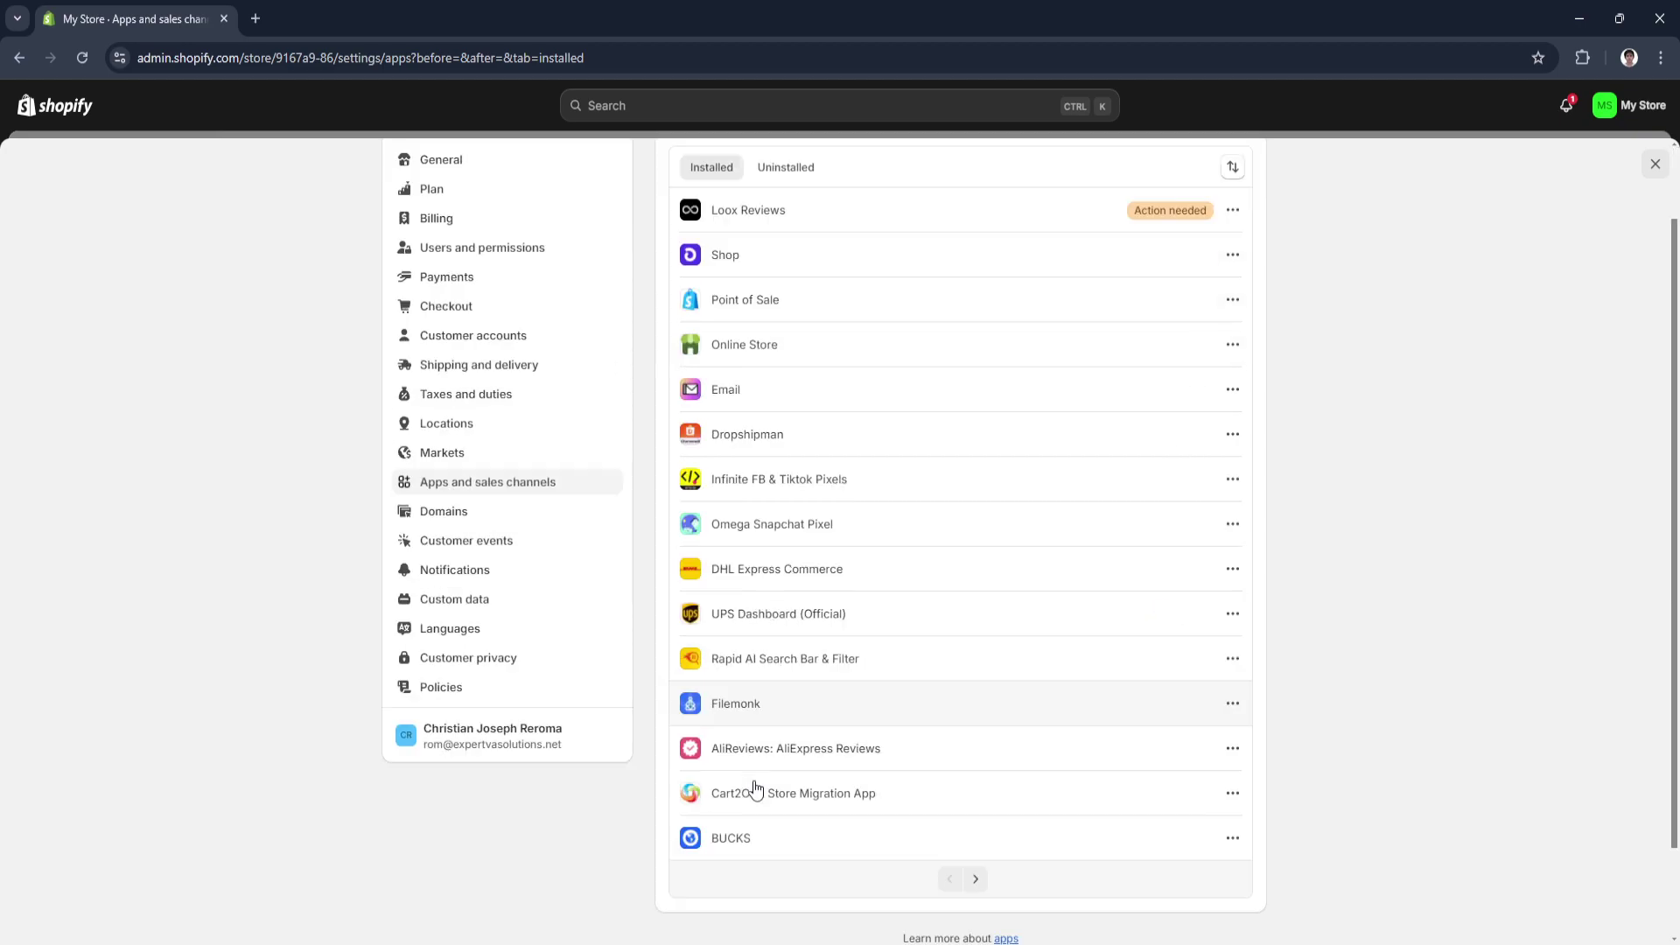
pyautogui.scroll(-2, 755, 790)
pyautogui.scroll(5, 755, 790)
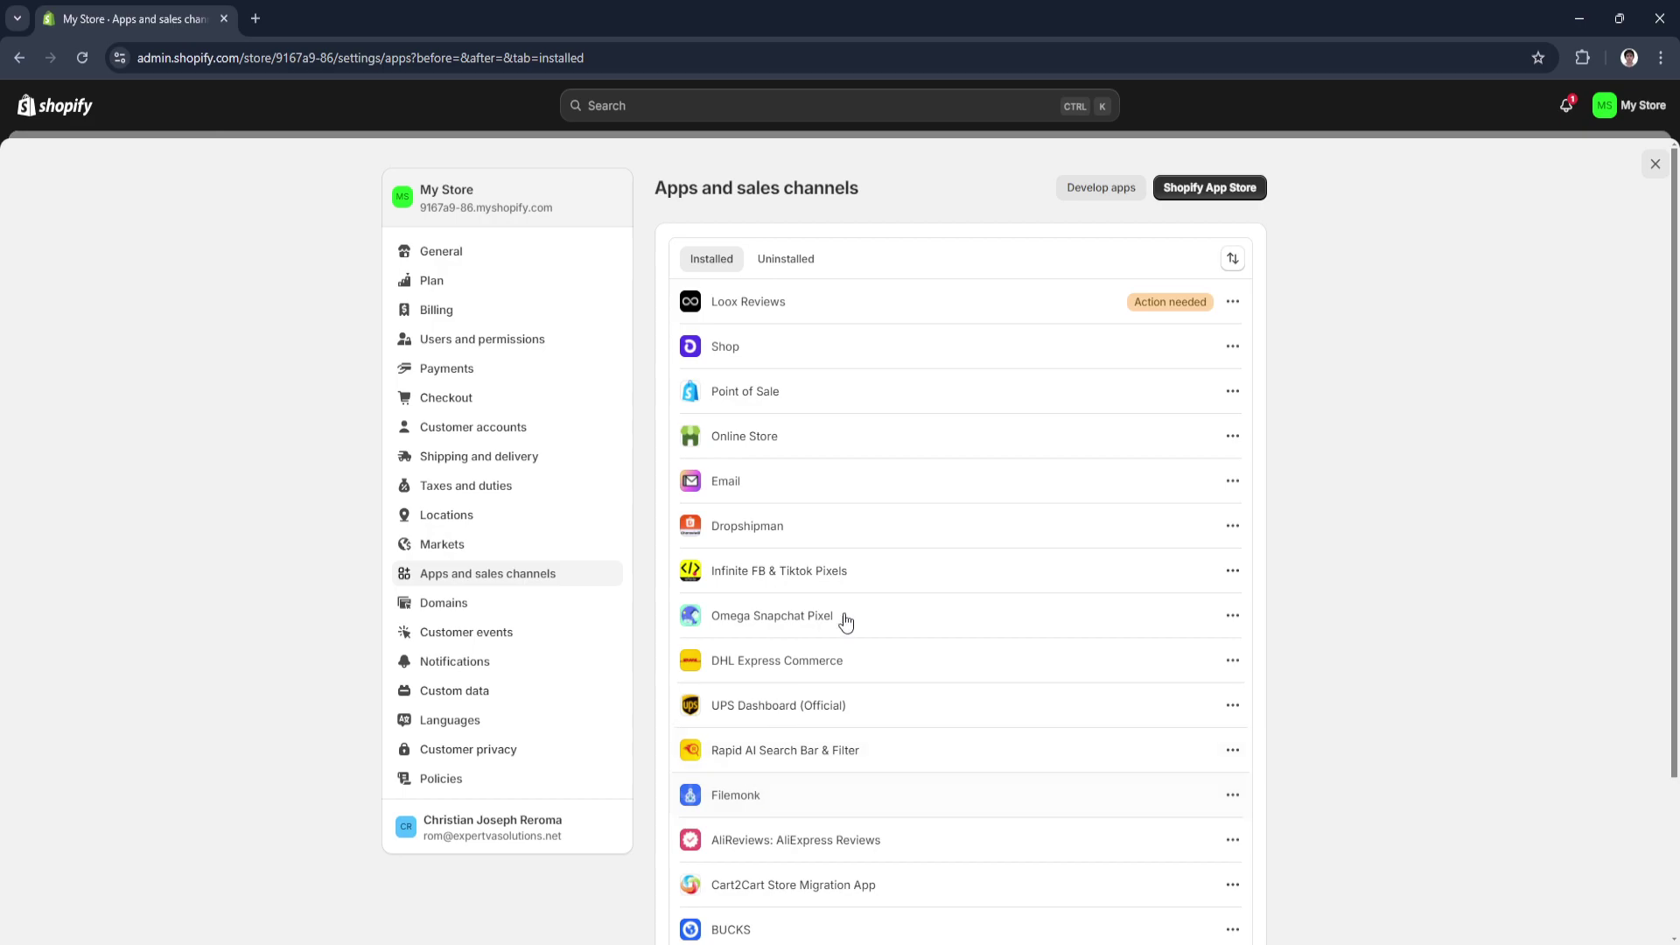
pyautogui.click(1091, 189)
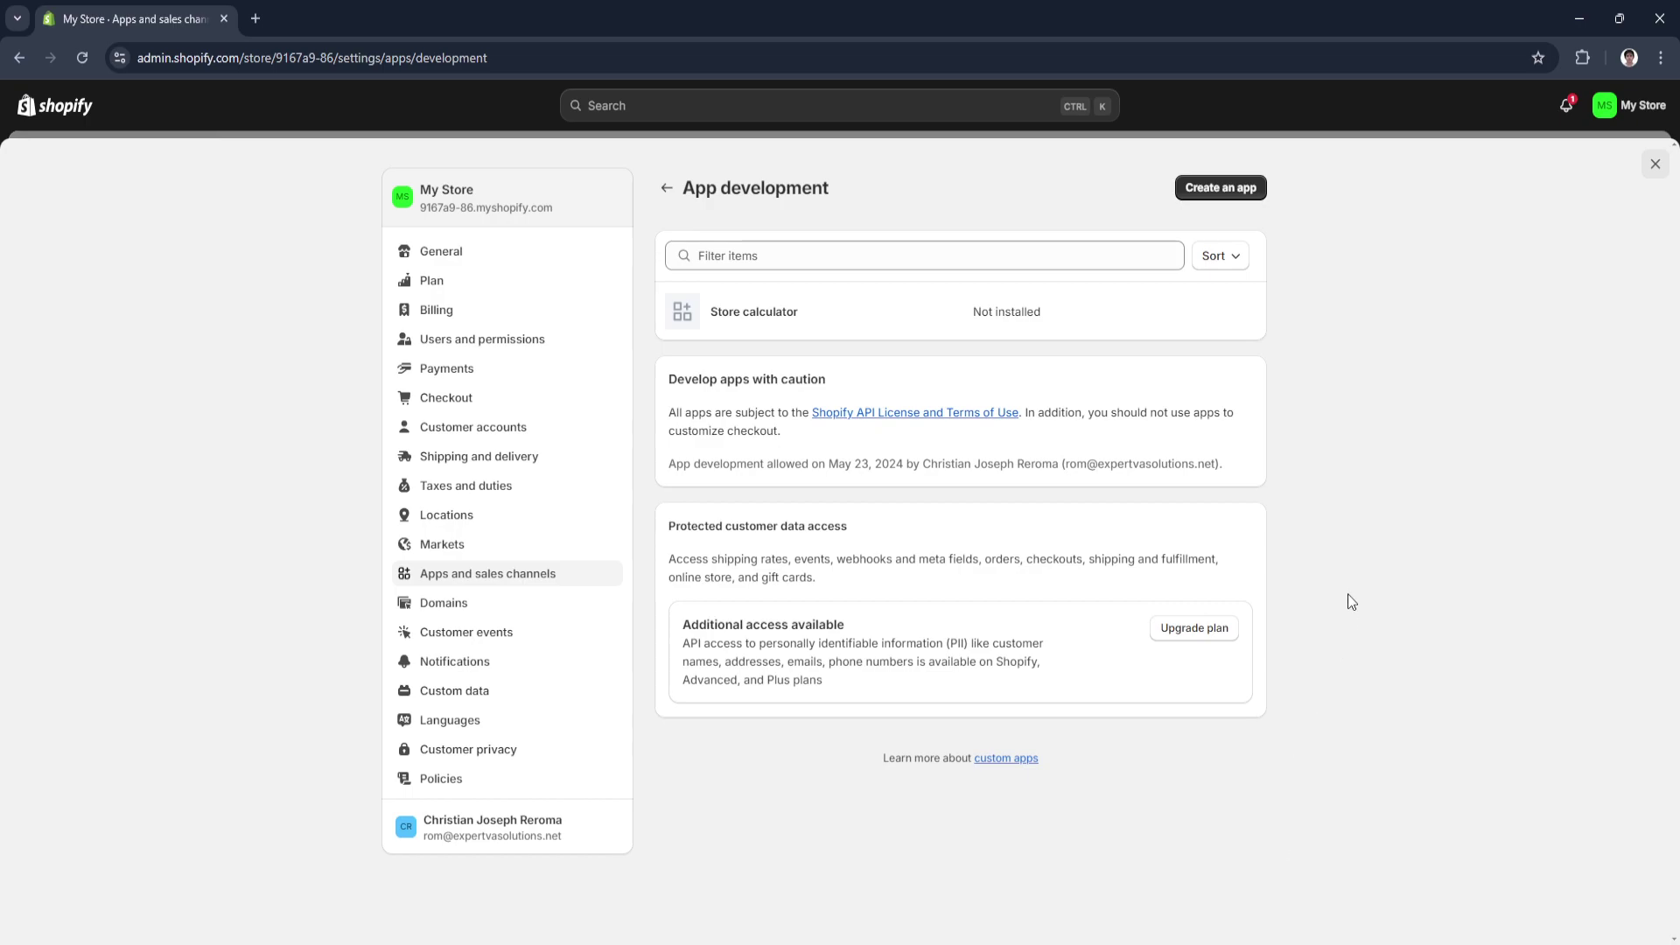
# Create a new custom app named 'TEST'.
pyautogui.click(1221, 192)
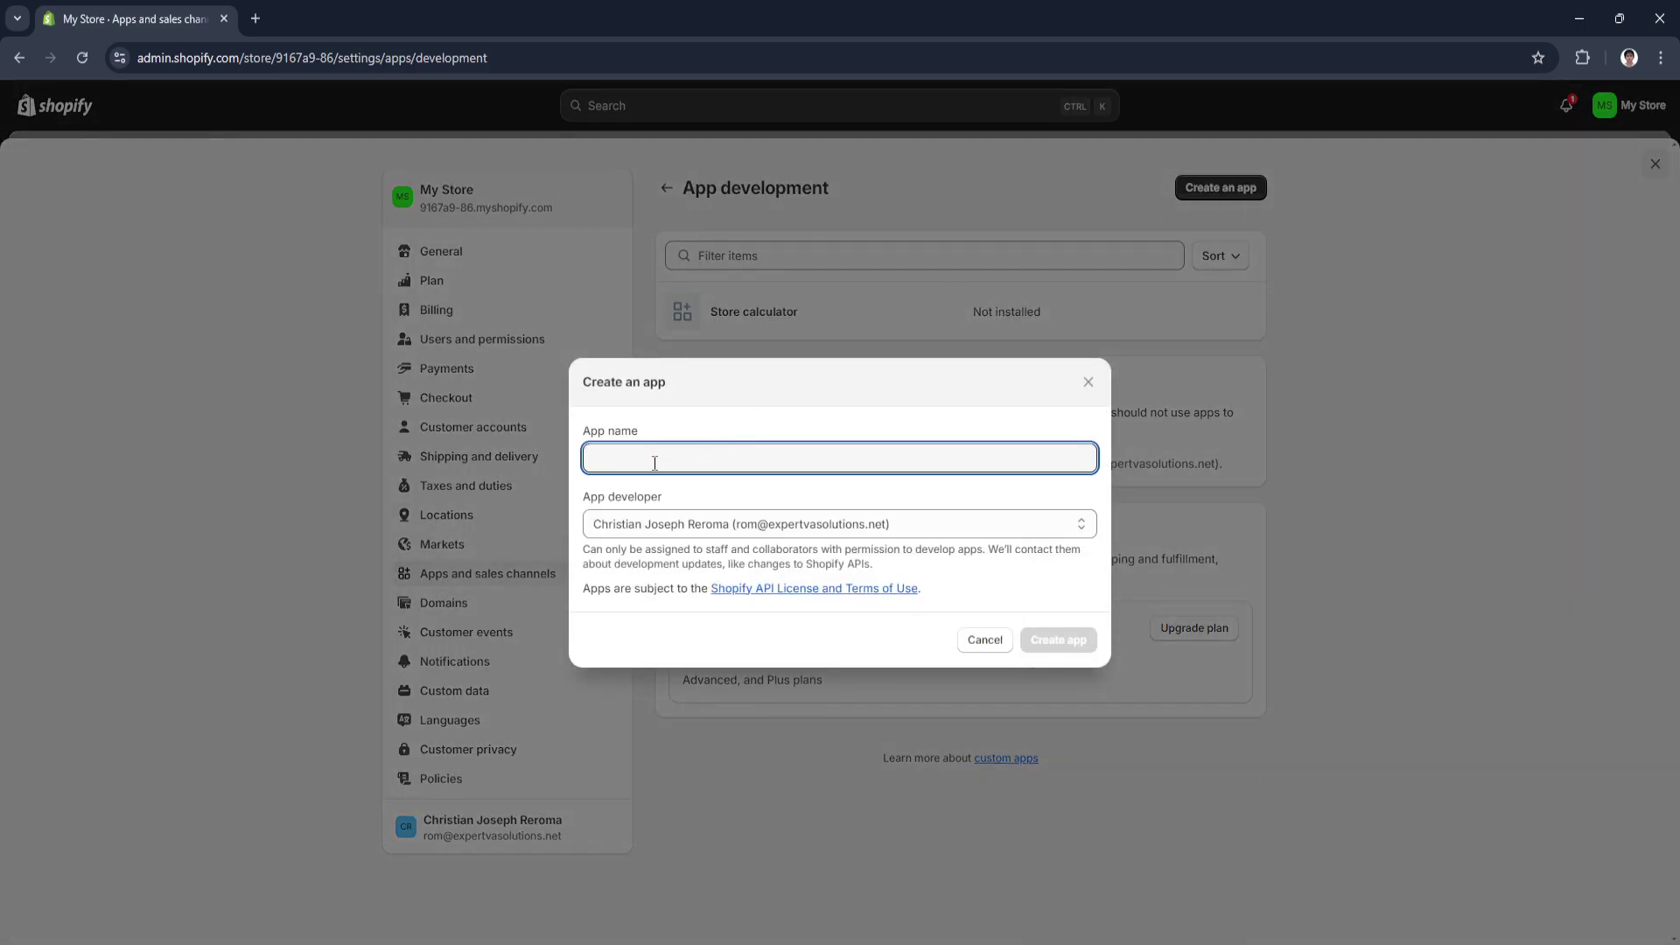
pyautogui.write('TEST')
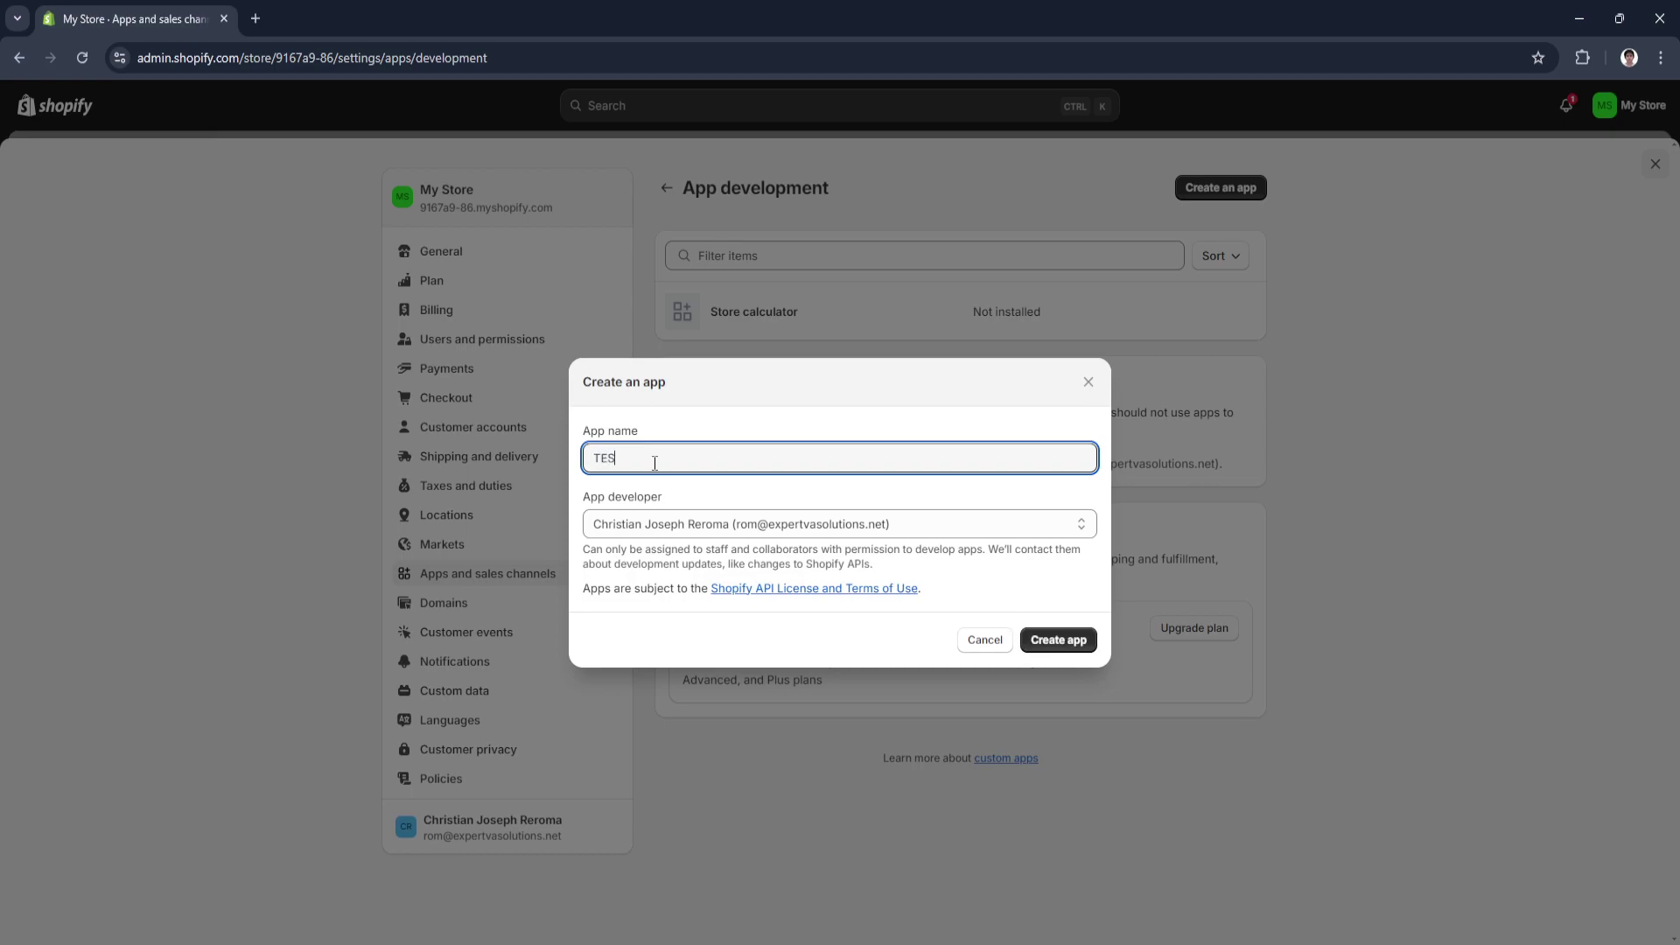
pyautogui.click(1061, 648)
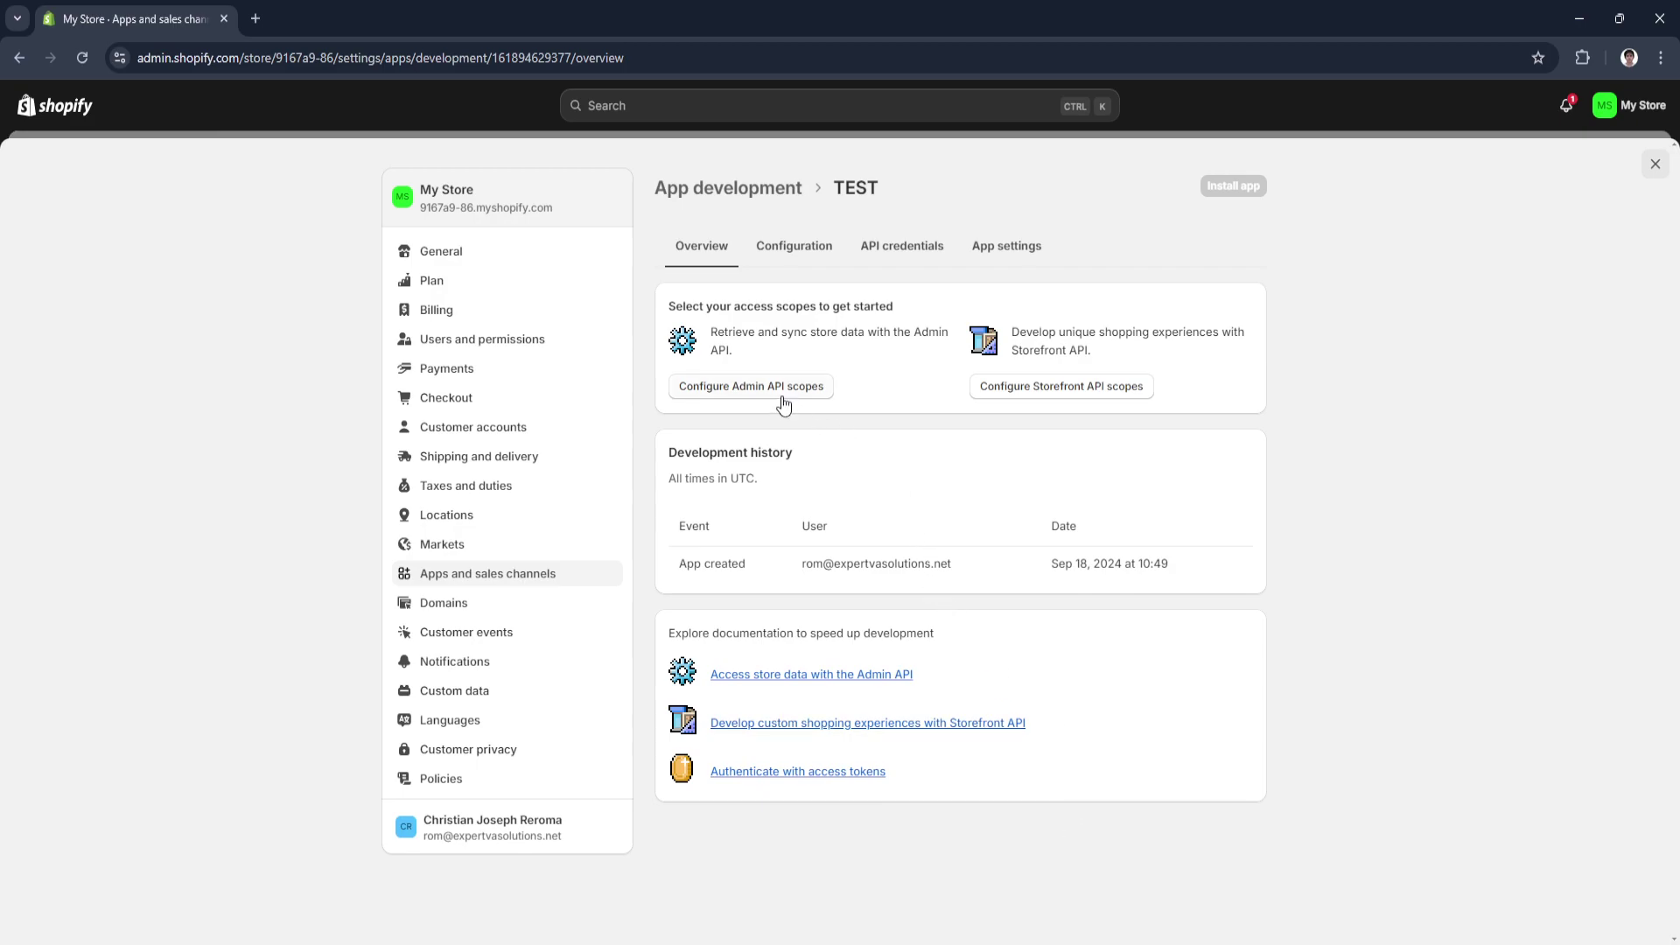
# Switch the TEST app to its Configuration tab and look over the Admin API integration section.
pyautogui.click(792, 262)
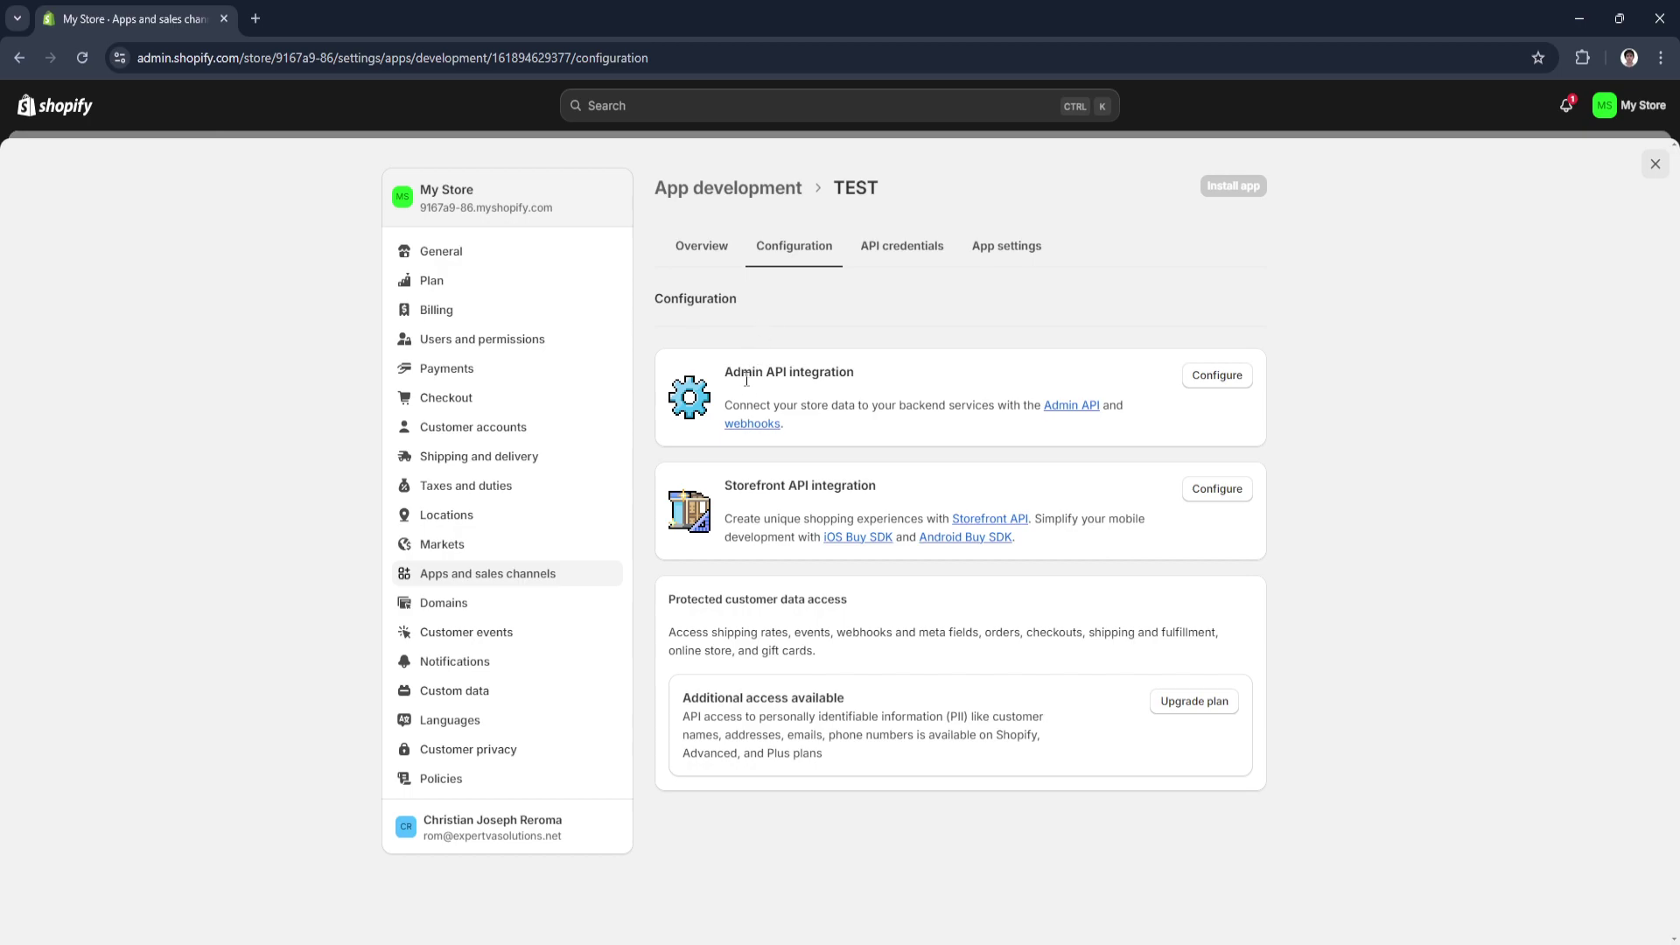
pyautogui.moveTo(724, 372); pyautogui.dragTo(856, 375)
pyautogui.click(875, 391)
# In the Admin API scope settings, grant read_analytics and read_apps.
pyautogui.click(1222, 387)
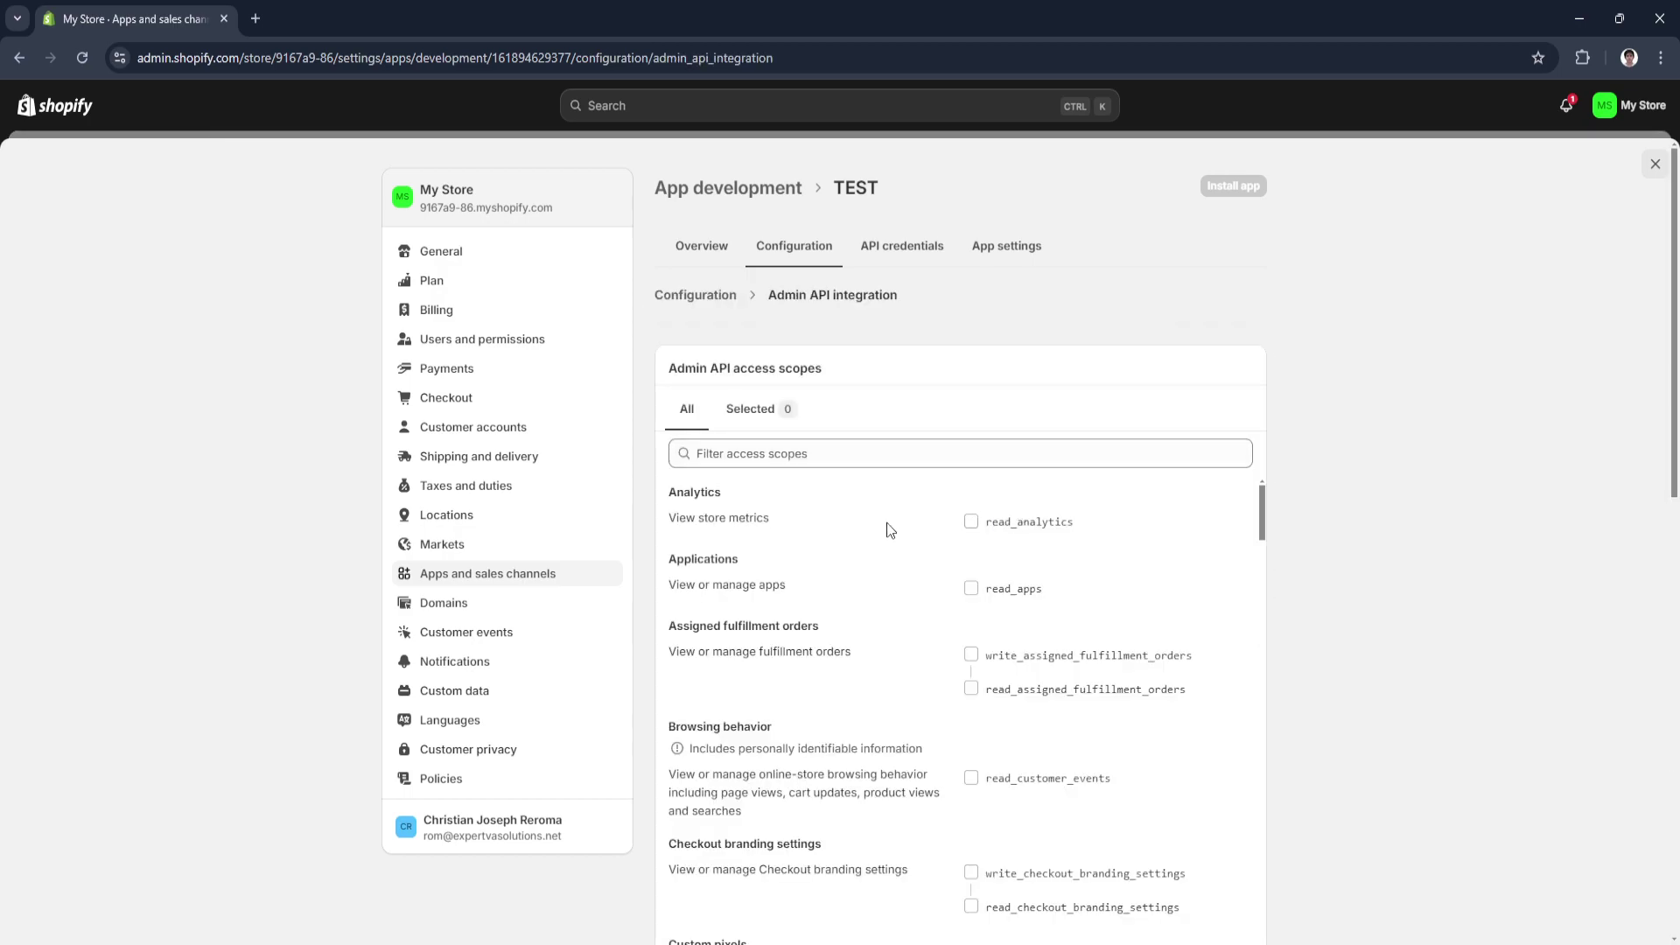
pyautogui.scroll(-6, 1121, 609)
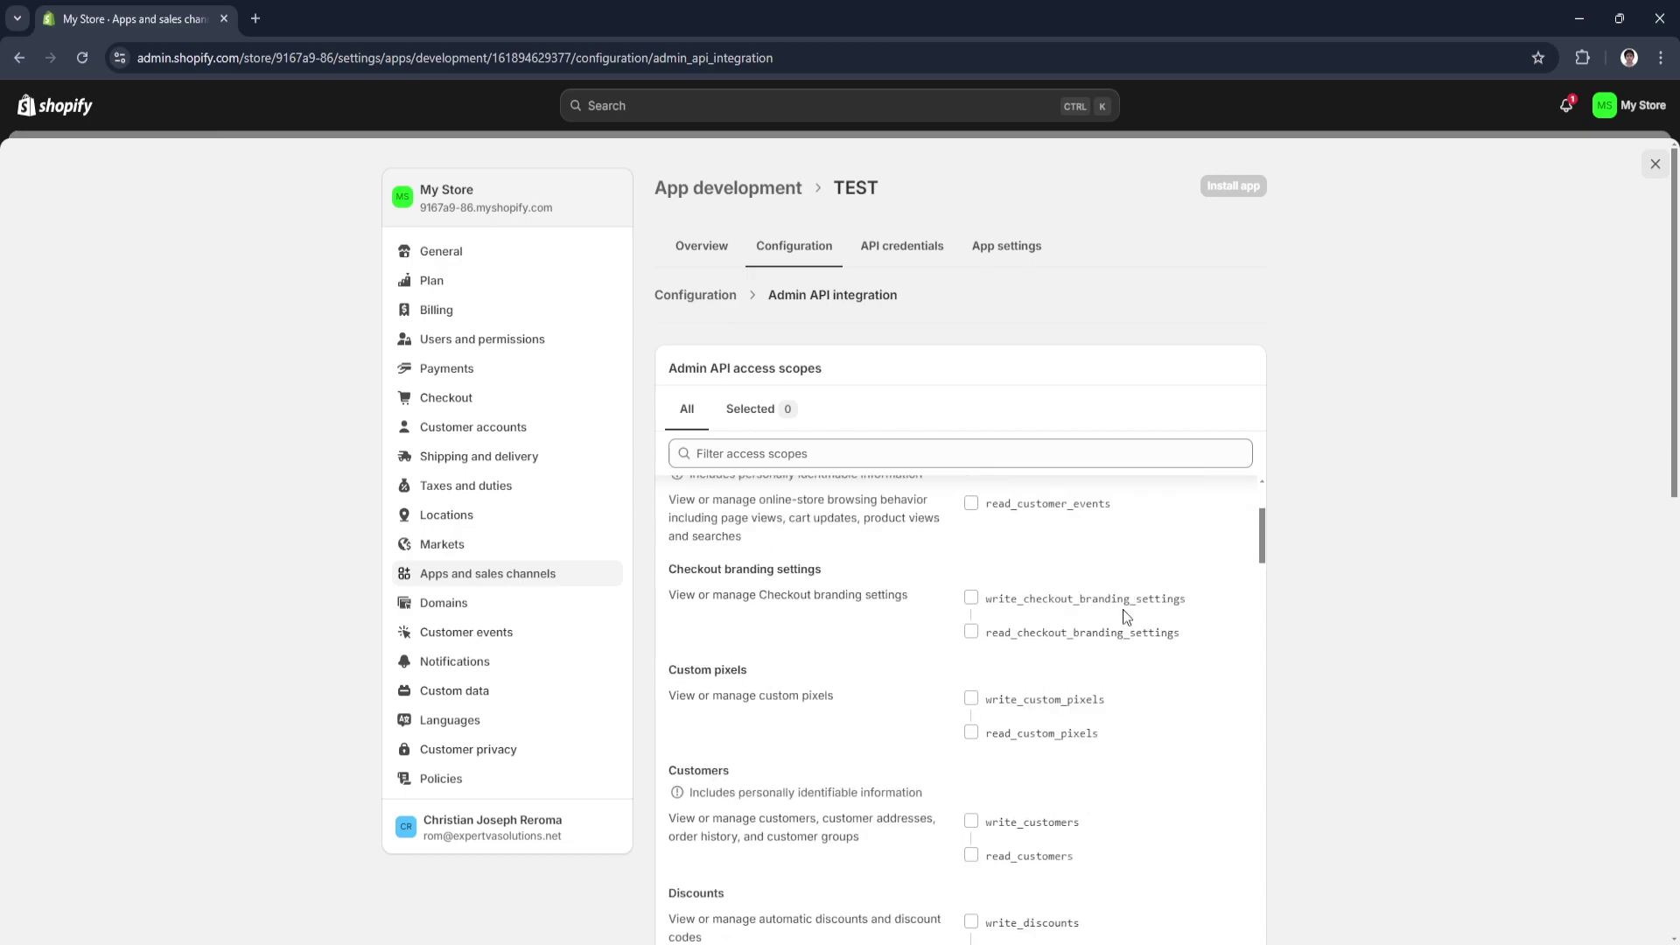
pyautogui.scroll(-4, 1124, 615)
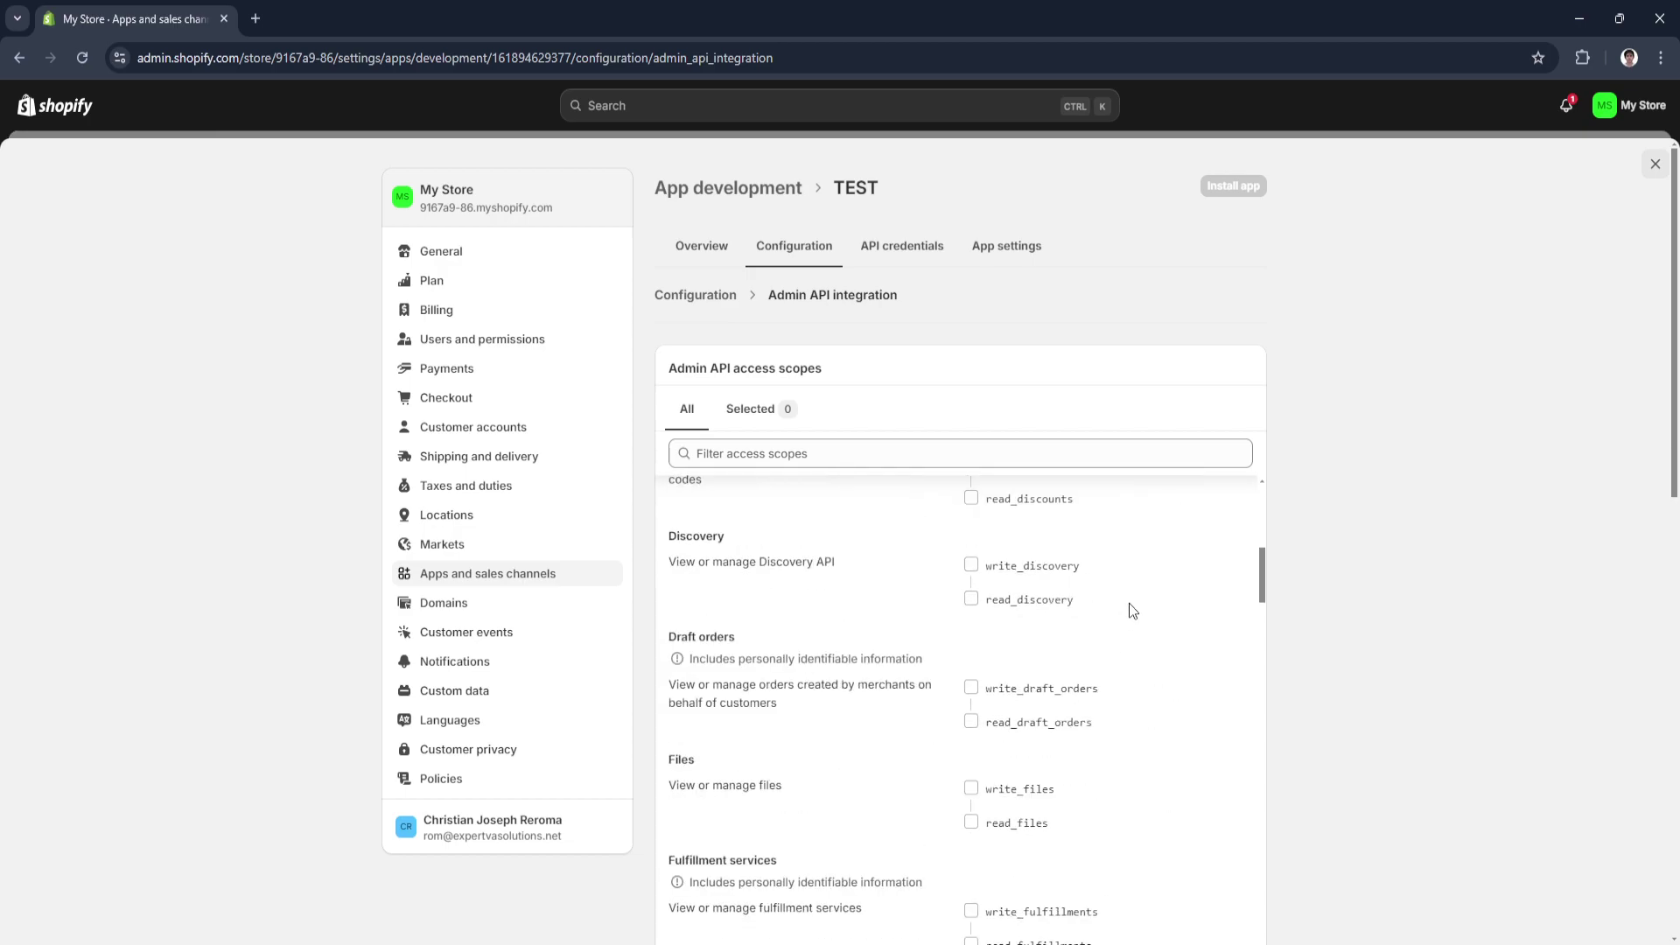
pyautogui.scroll(2, 1128, 613)
pyautogui.scroll(8, 1135, 612)
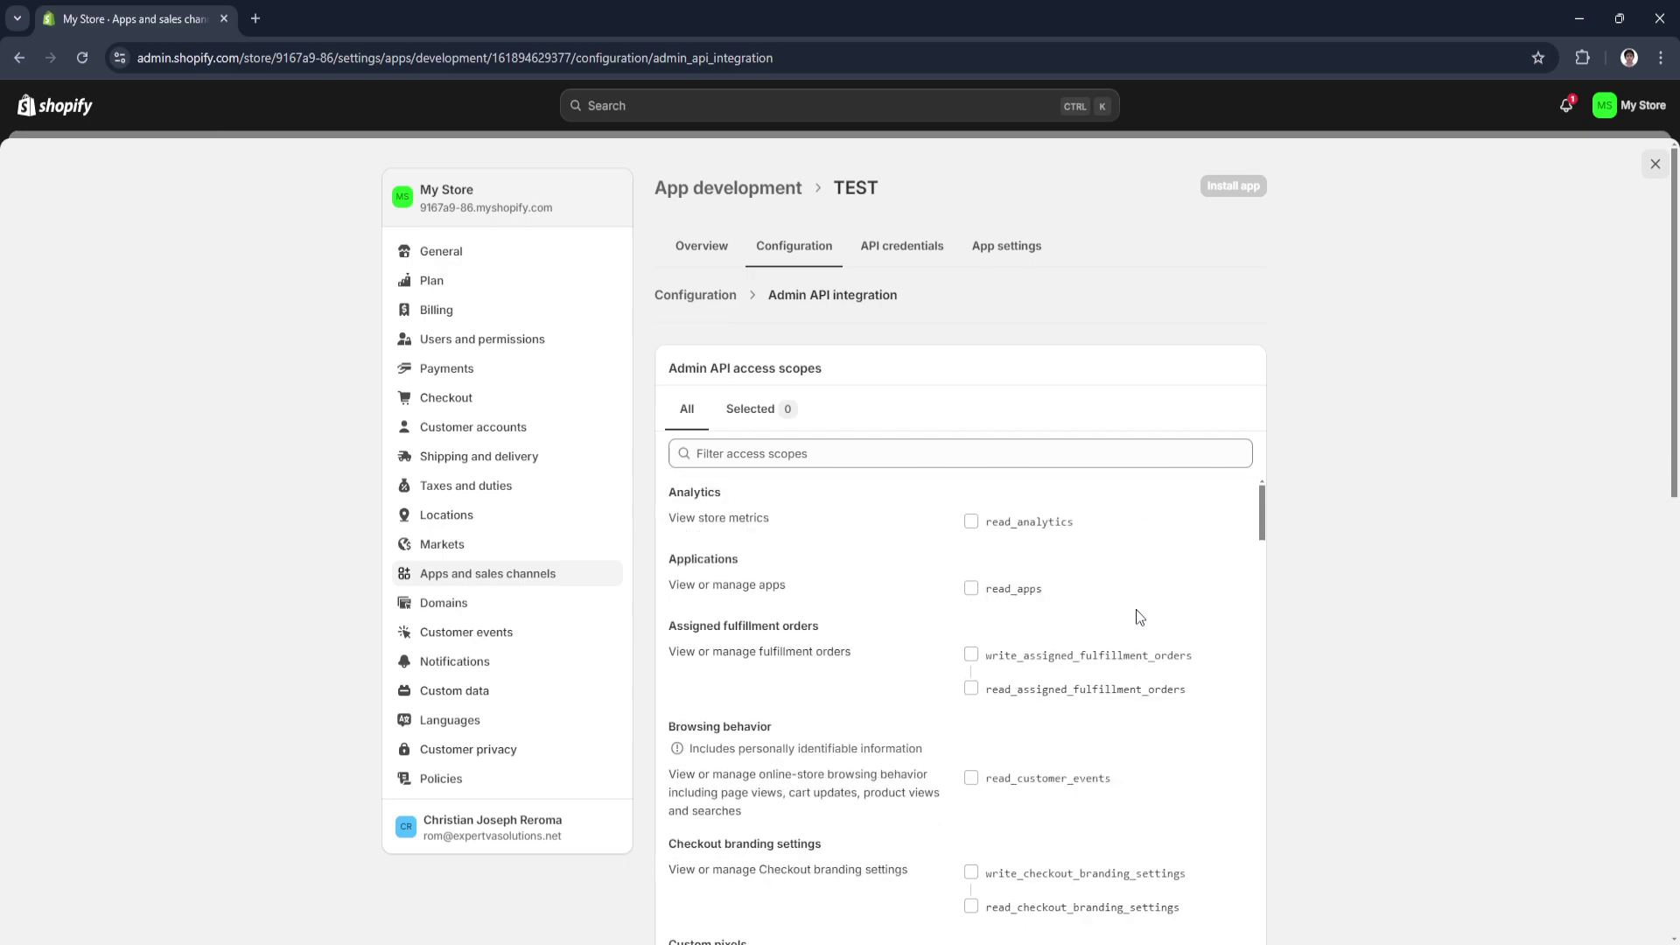
pyautogui.click(971, 522)
pyautogui.click(971, 587)
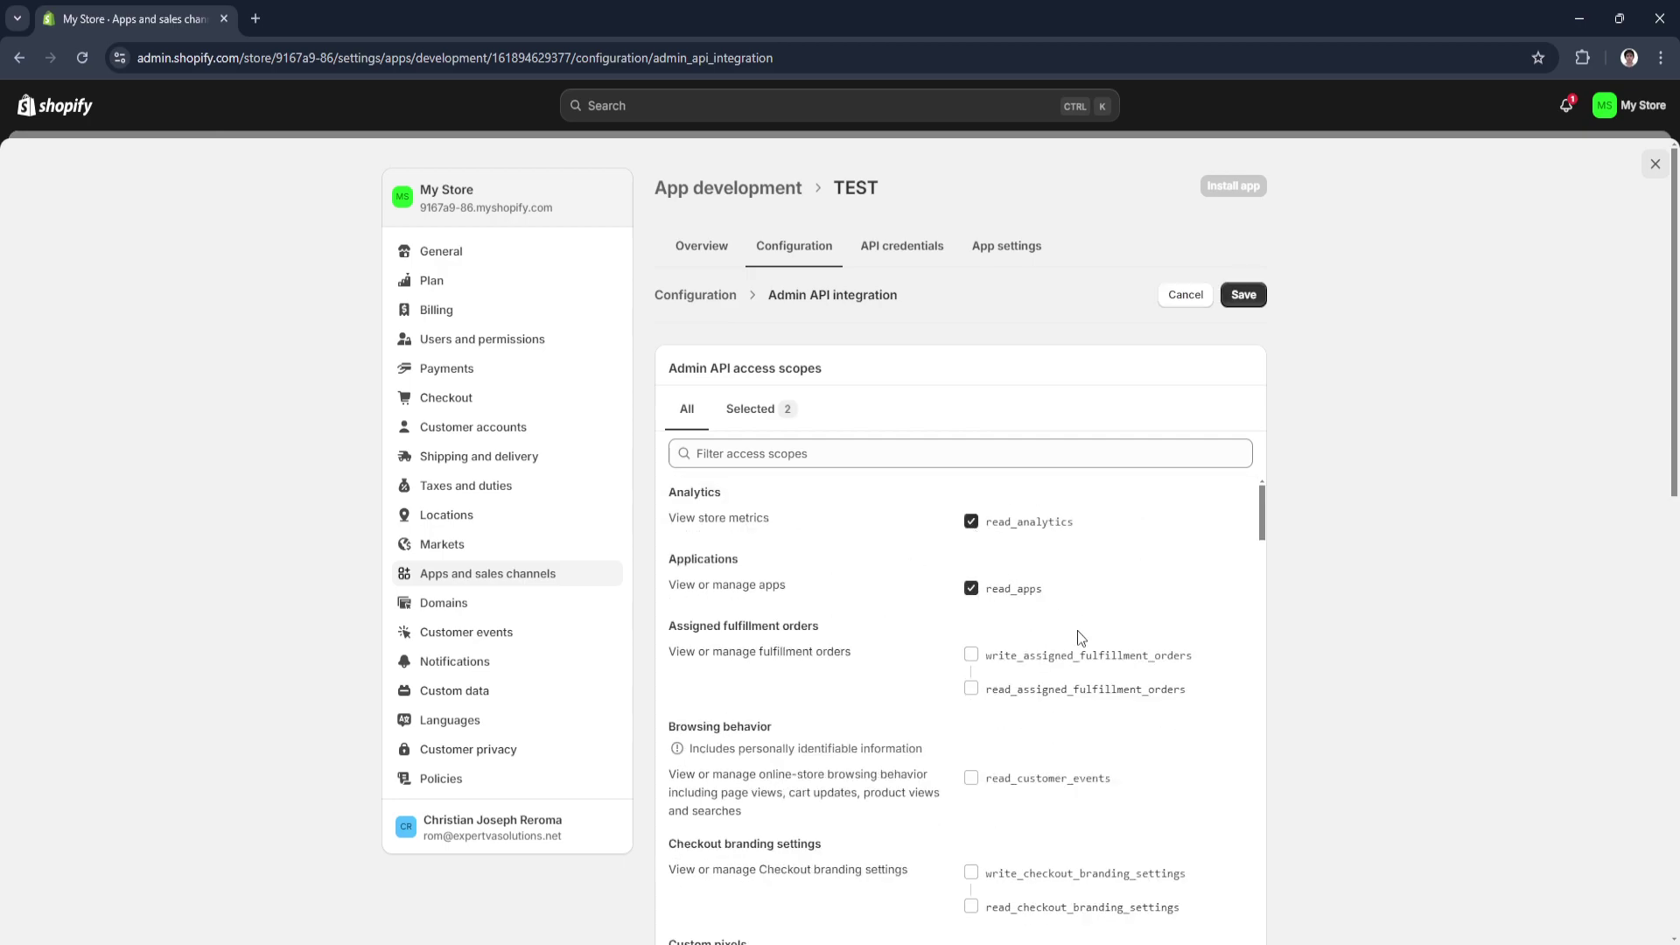
# Add write_files, write_gift_cards, write_inventory and write_legal_policies scopes, then save.
pyautogui.scroll(-2, 1080, 635)
pyautogui.scroll(-5, 1083, 642)
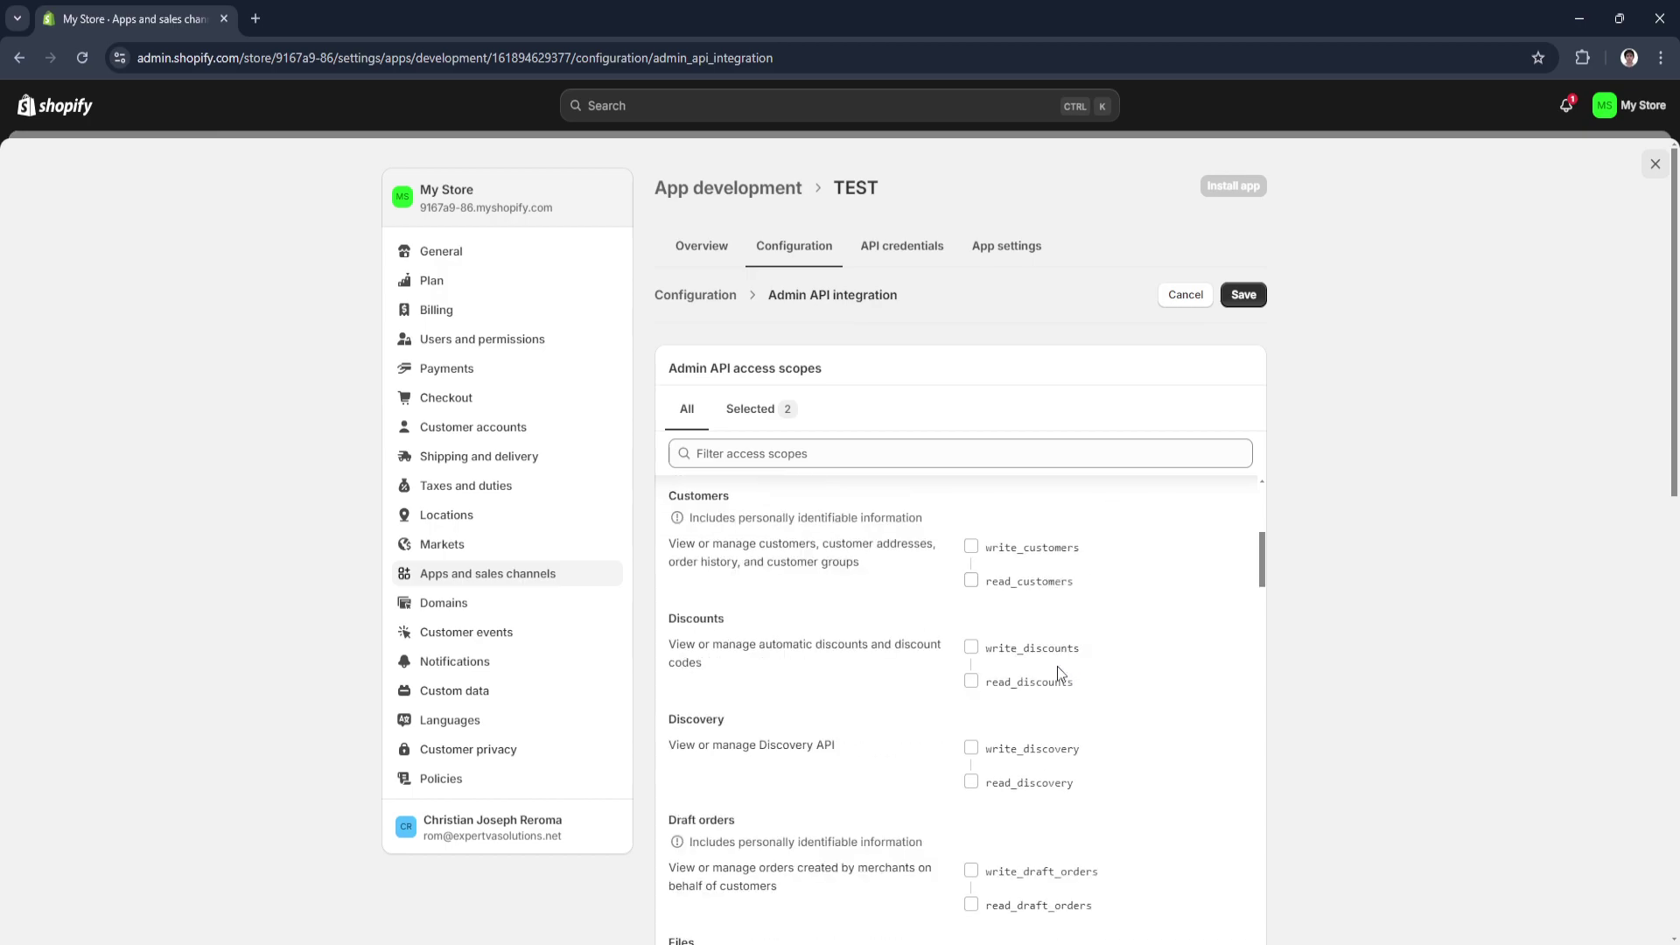
pyautogui.scroll(-1, 1022, 677)
pyautogui.click(971, 788)
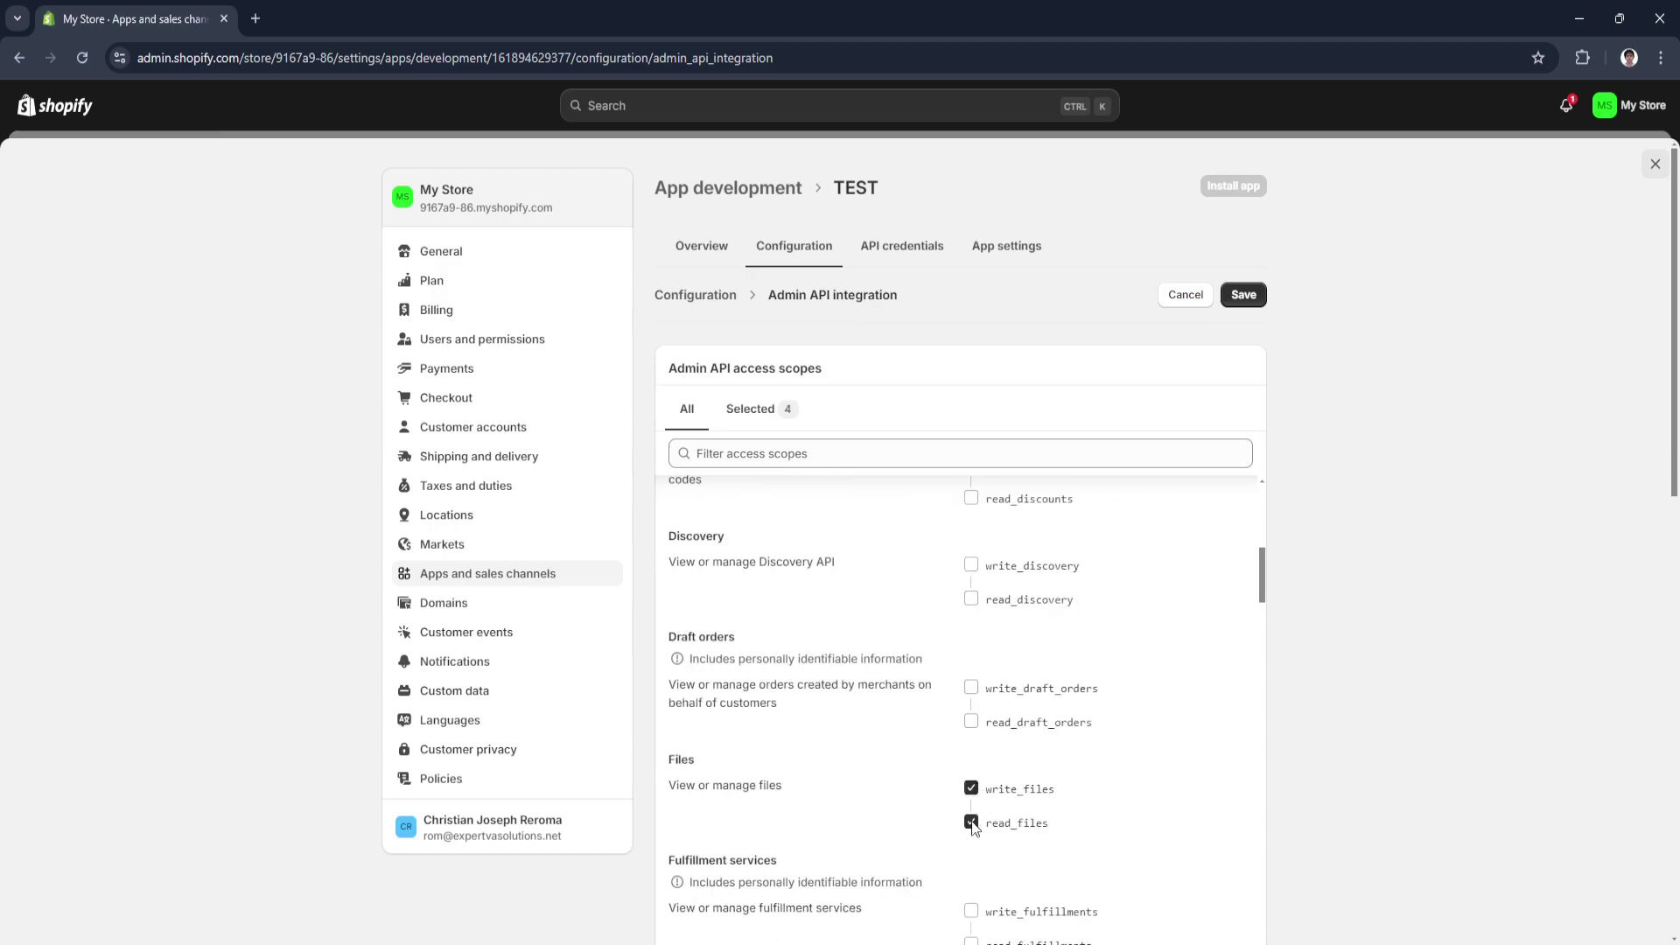
pyautogui.scroll(-4, 1142, 792)
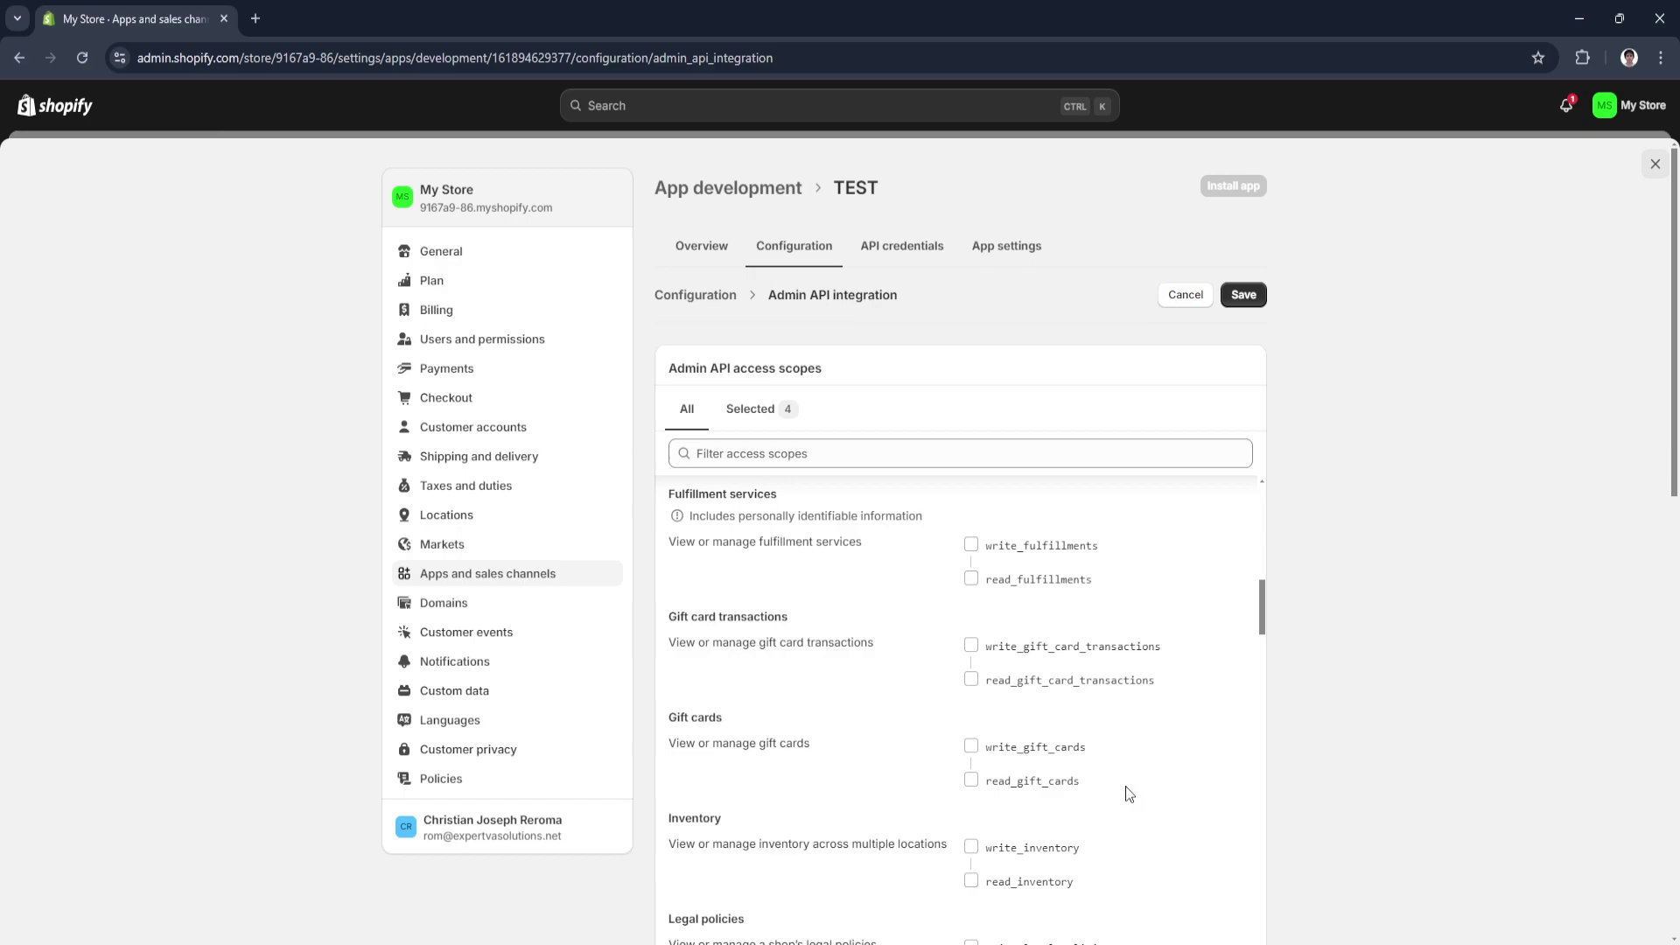
pyautogui.click(971, 745)
pyautogui.scroll(-1, 975, 752)
pyautogui.click(971, 754)
pyautogui.scroll(-1, 969, 820)
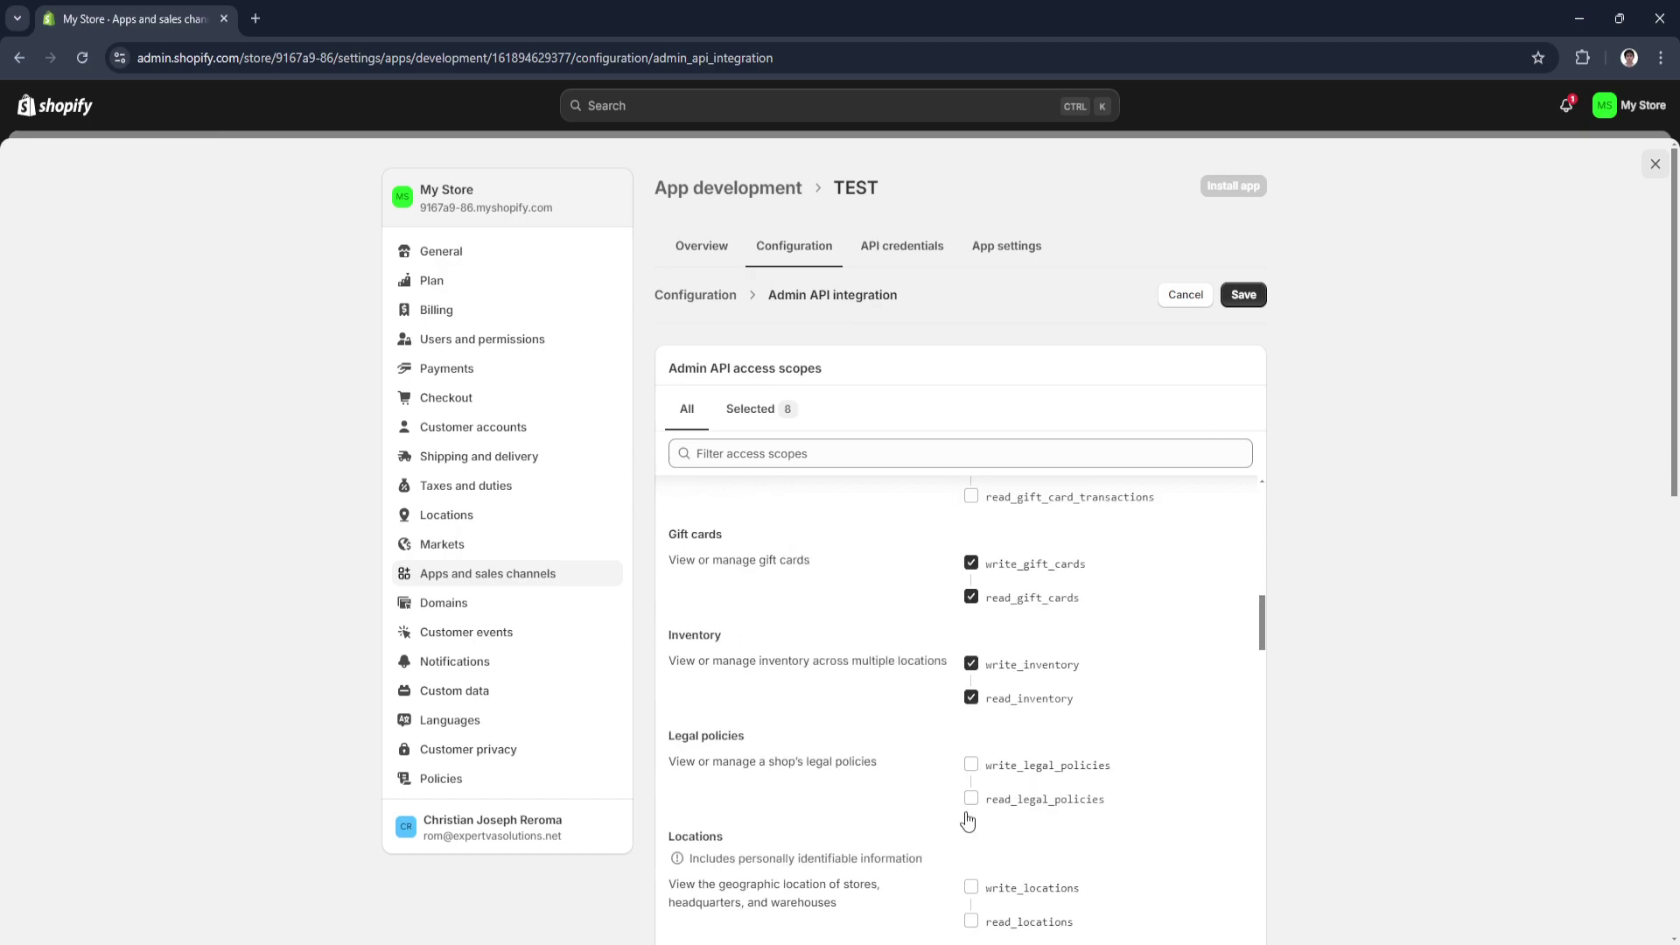
pyautogui.click(973, 770)
pyautogui.click(1243, 297)
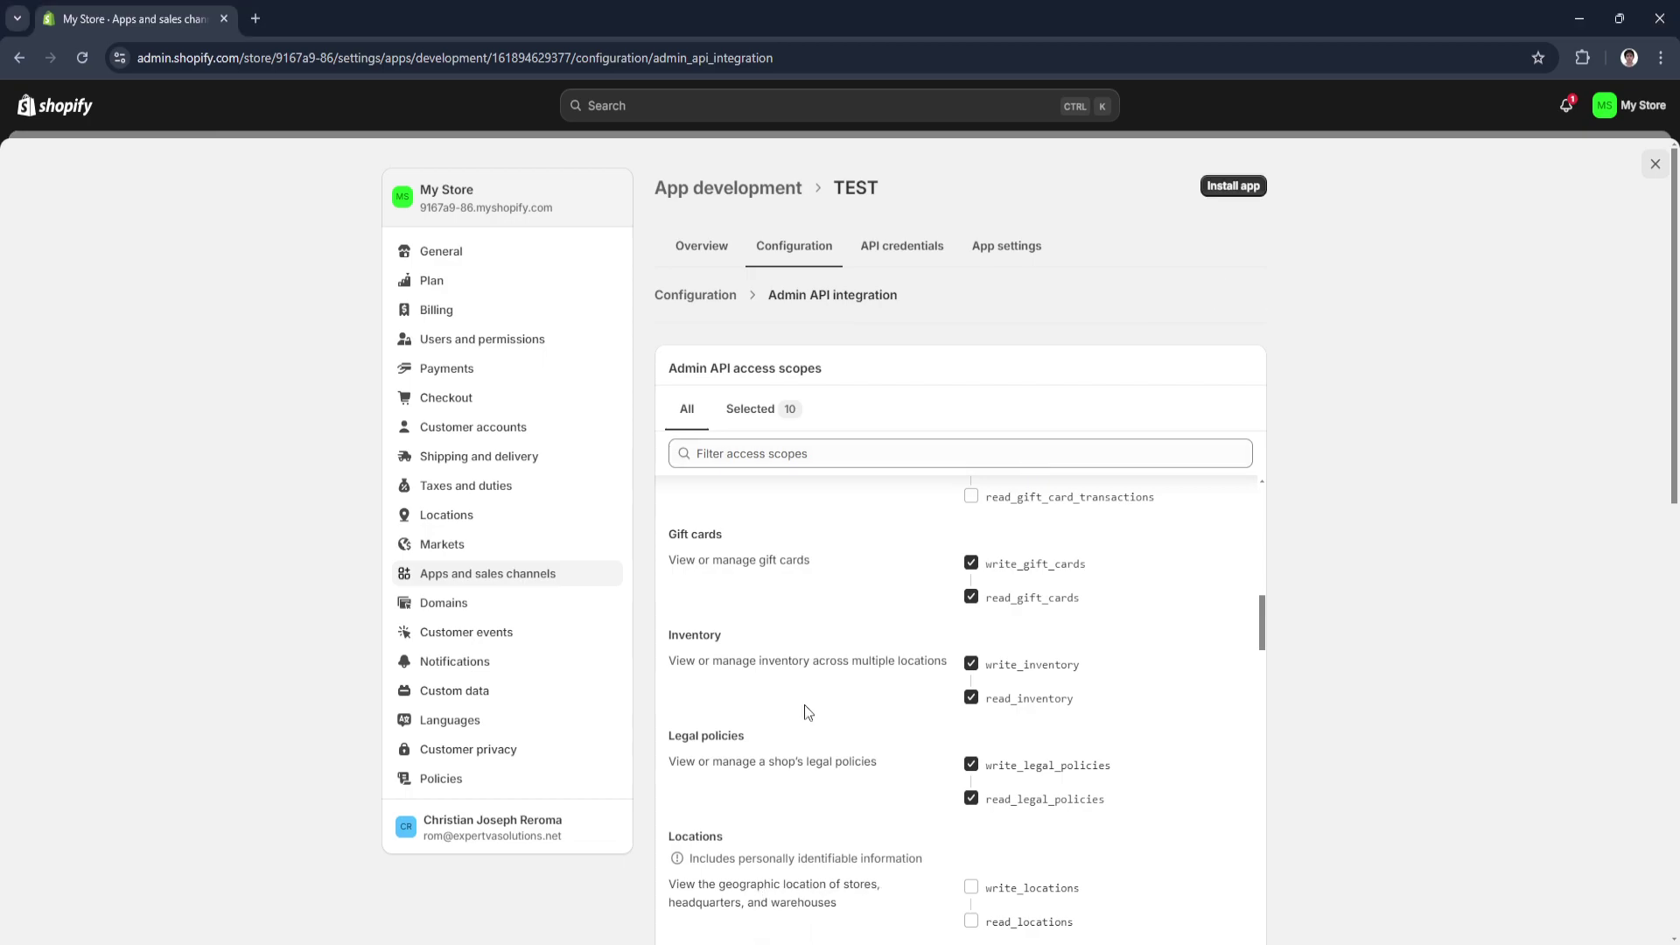
pyautogui.moveTo(1259, 638); pyautogui.dragTo(1286, 499)
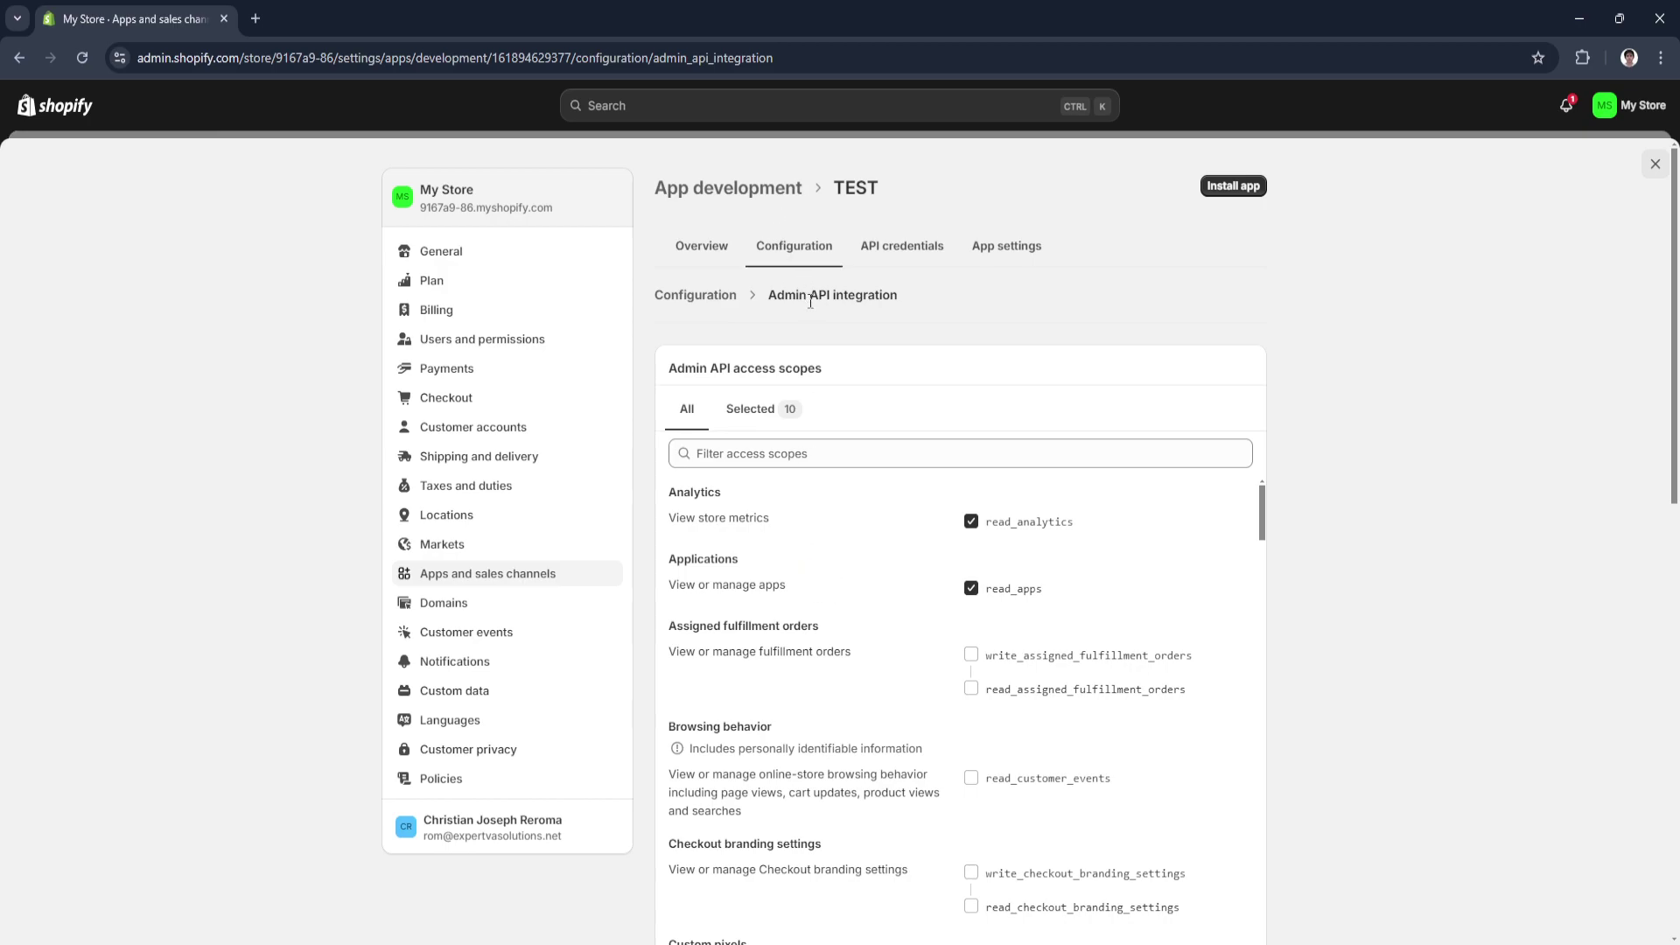
# In the Storefront API scope settings, grant unauthenticated_write_checkouts.
pyautogui.click(790, 247)
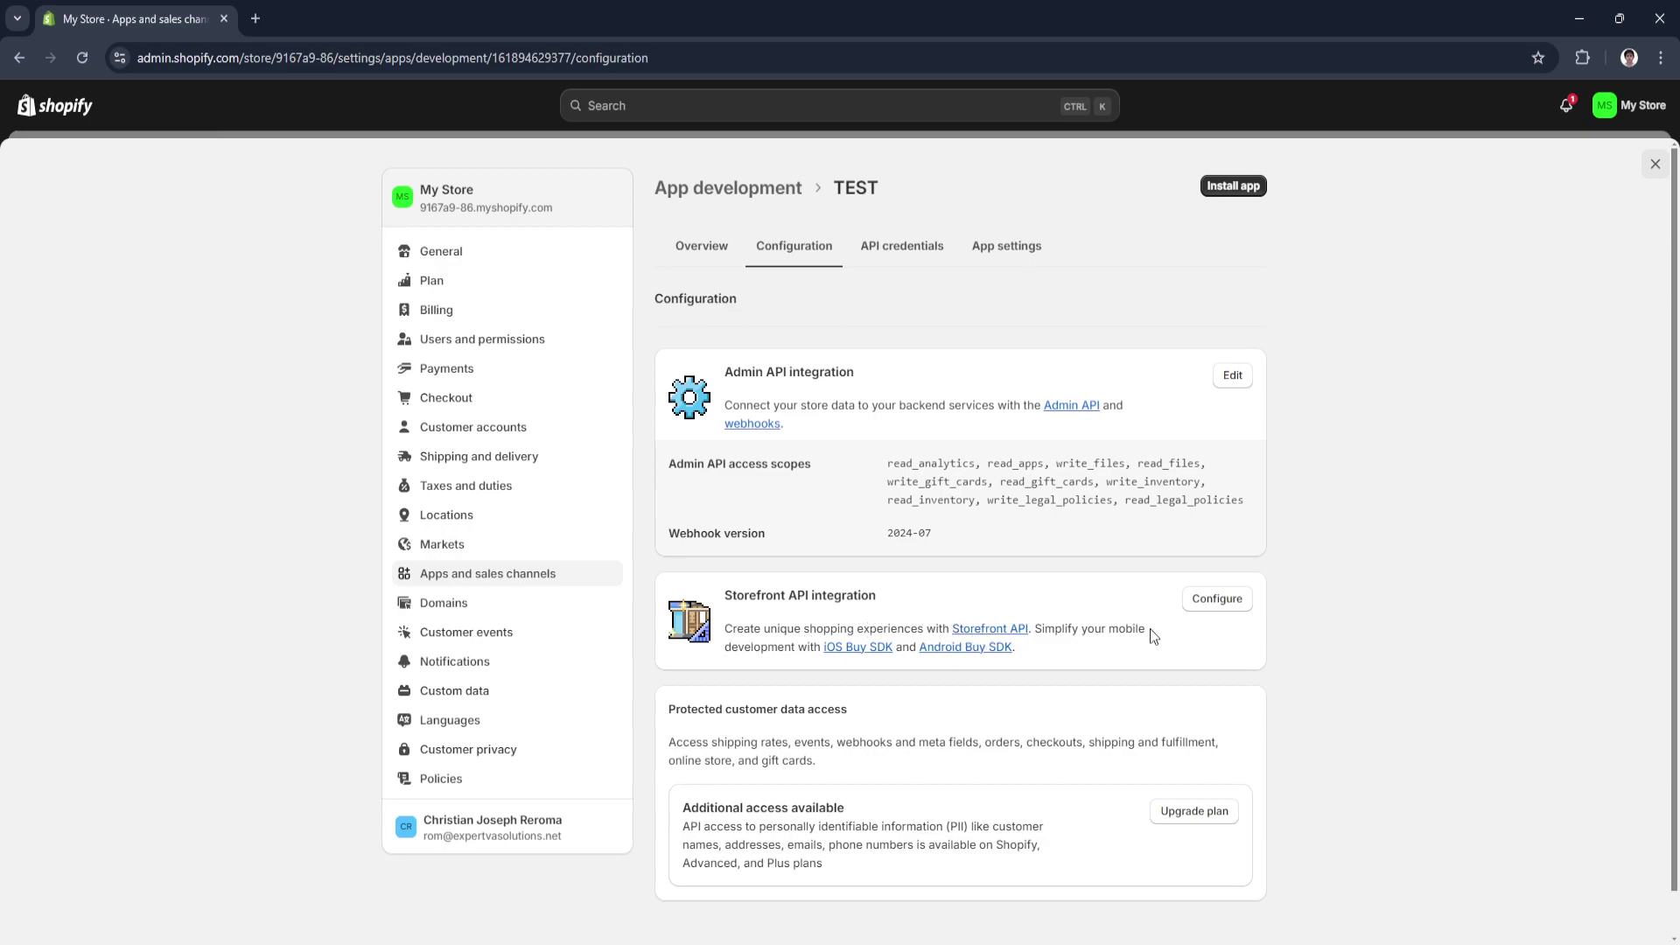
pyautogui.click(1204, 606)
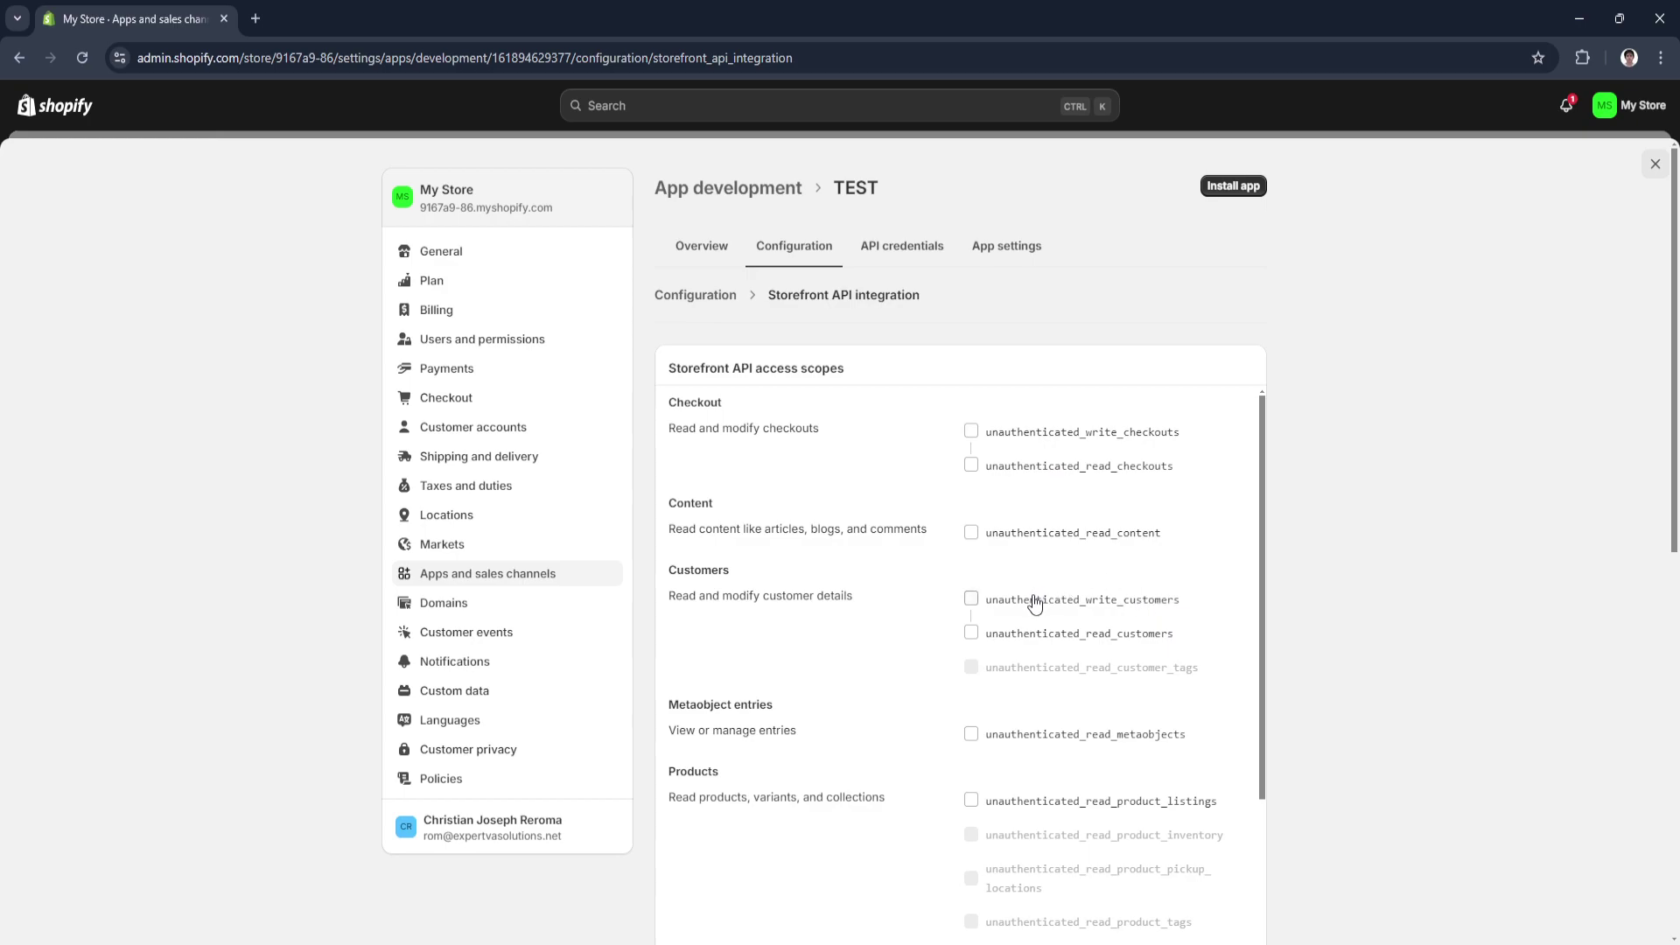
pyautogui.scroll(-6, 1035, 604)
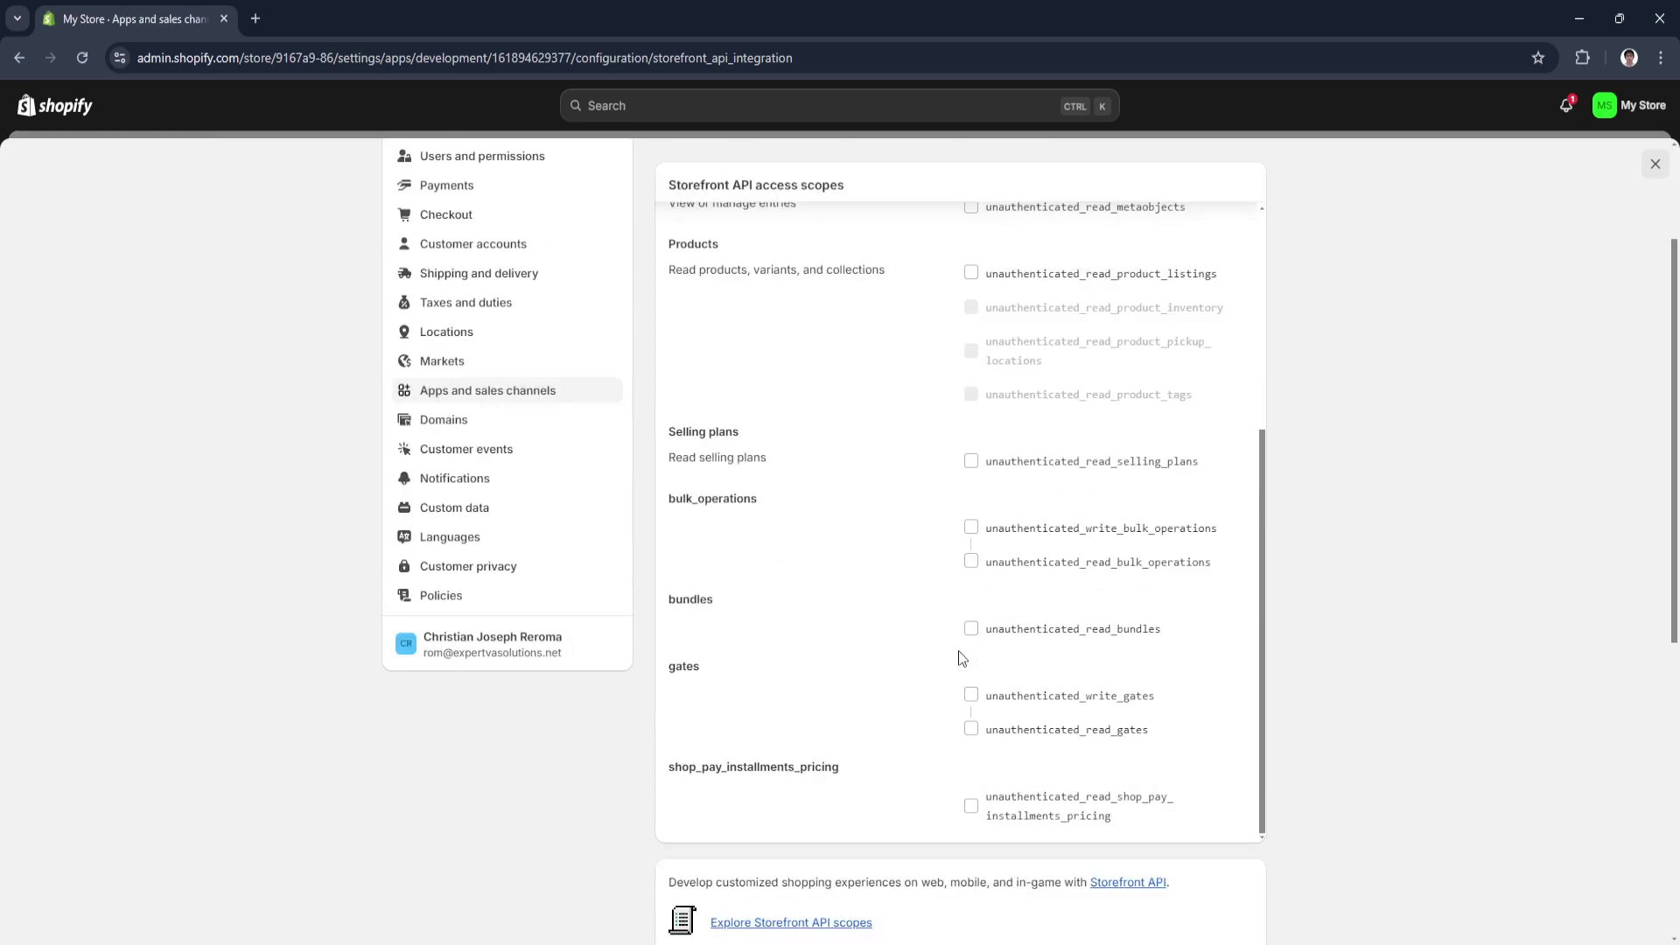
pyautogui.scroll(-2, 958, 658)
pyautogui.scroll(3, 947, 564)
pyautogui.scroll(5, 1054, 626)
pyautogui.scroll(3, 1415, 645)
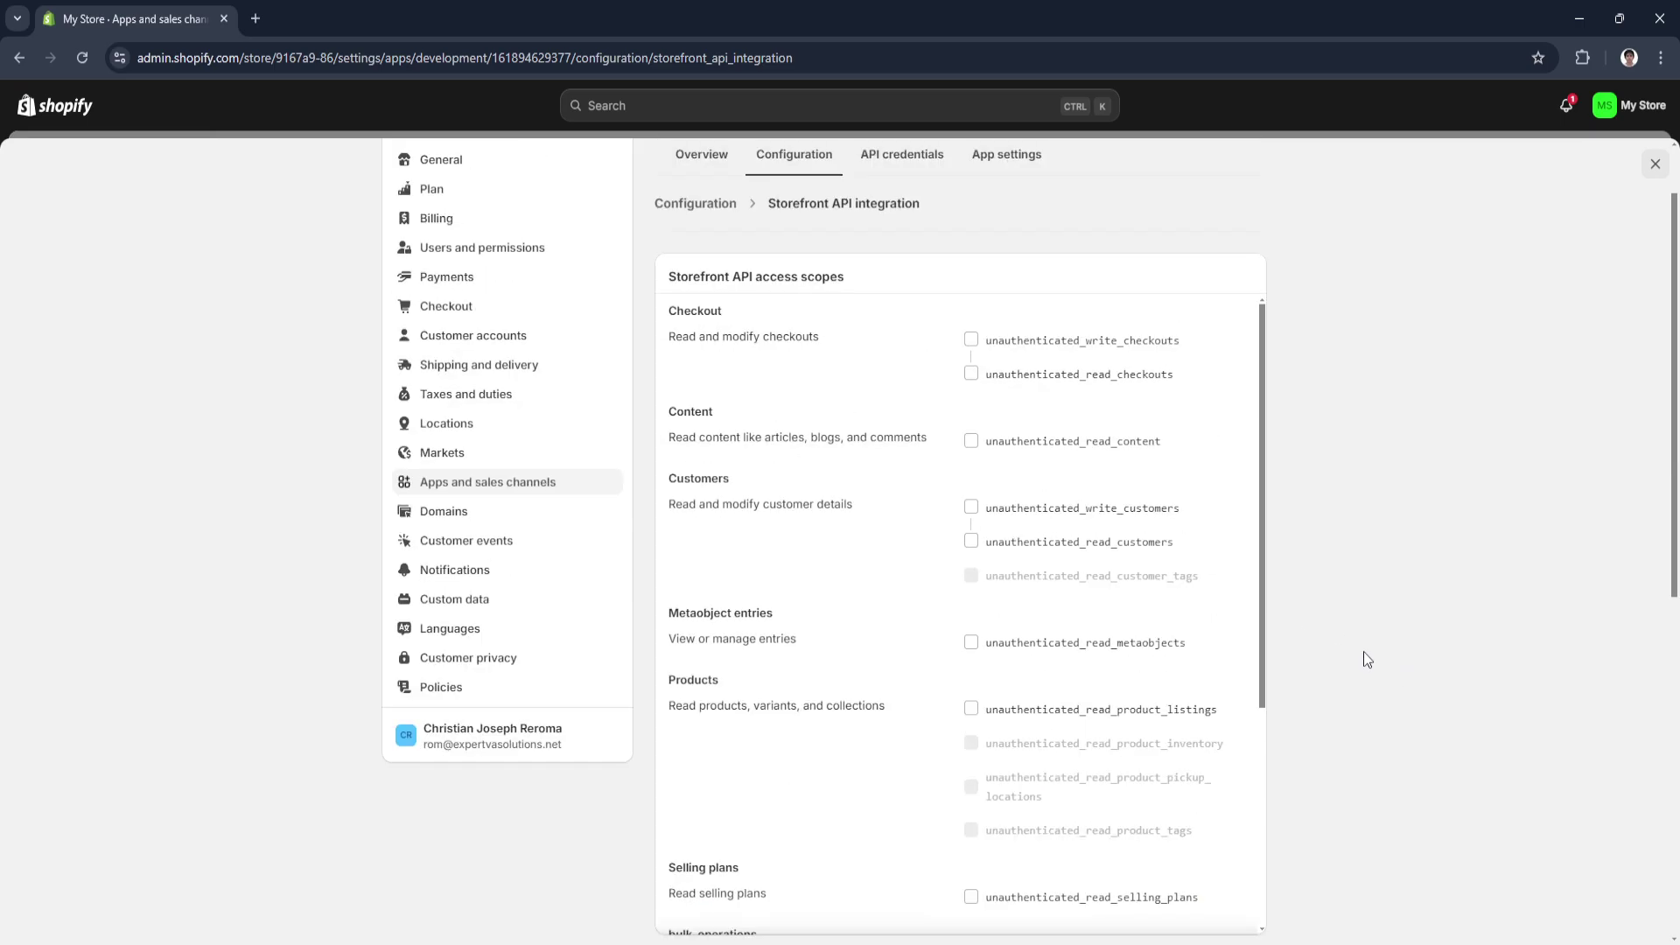
pyautogui.click(971, 340)
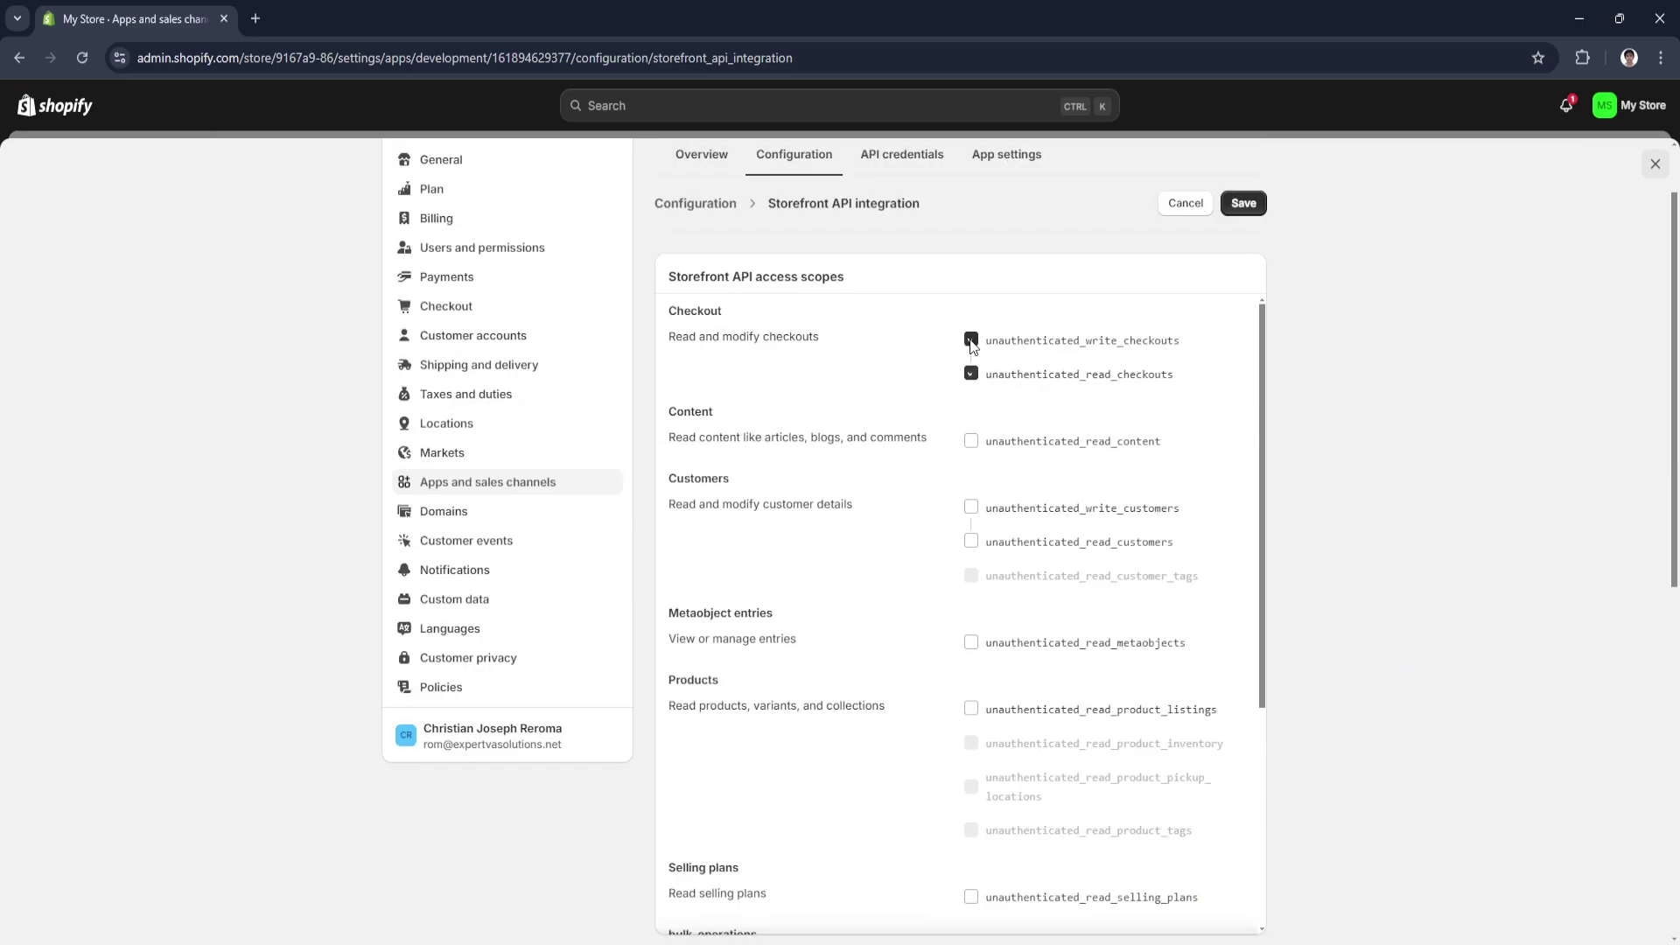
# Grant customer read/write and metaobject read access, then save the Storefront scopes.
pyautogui.click(972, 508)
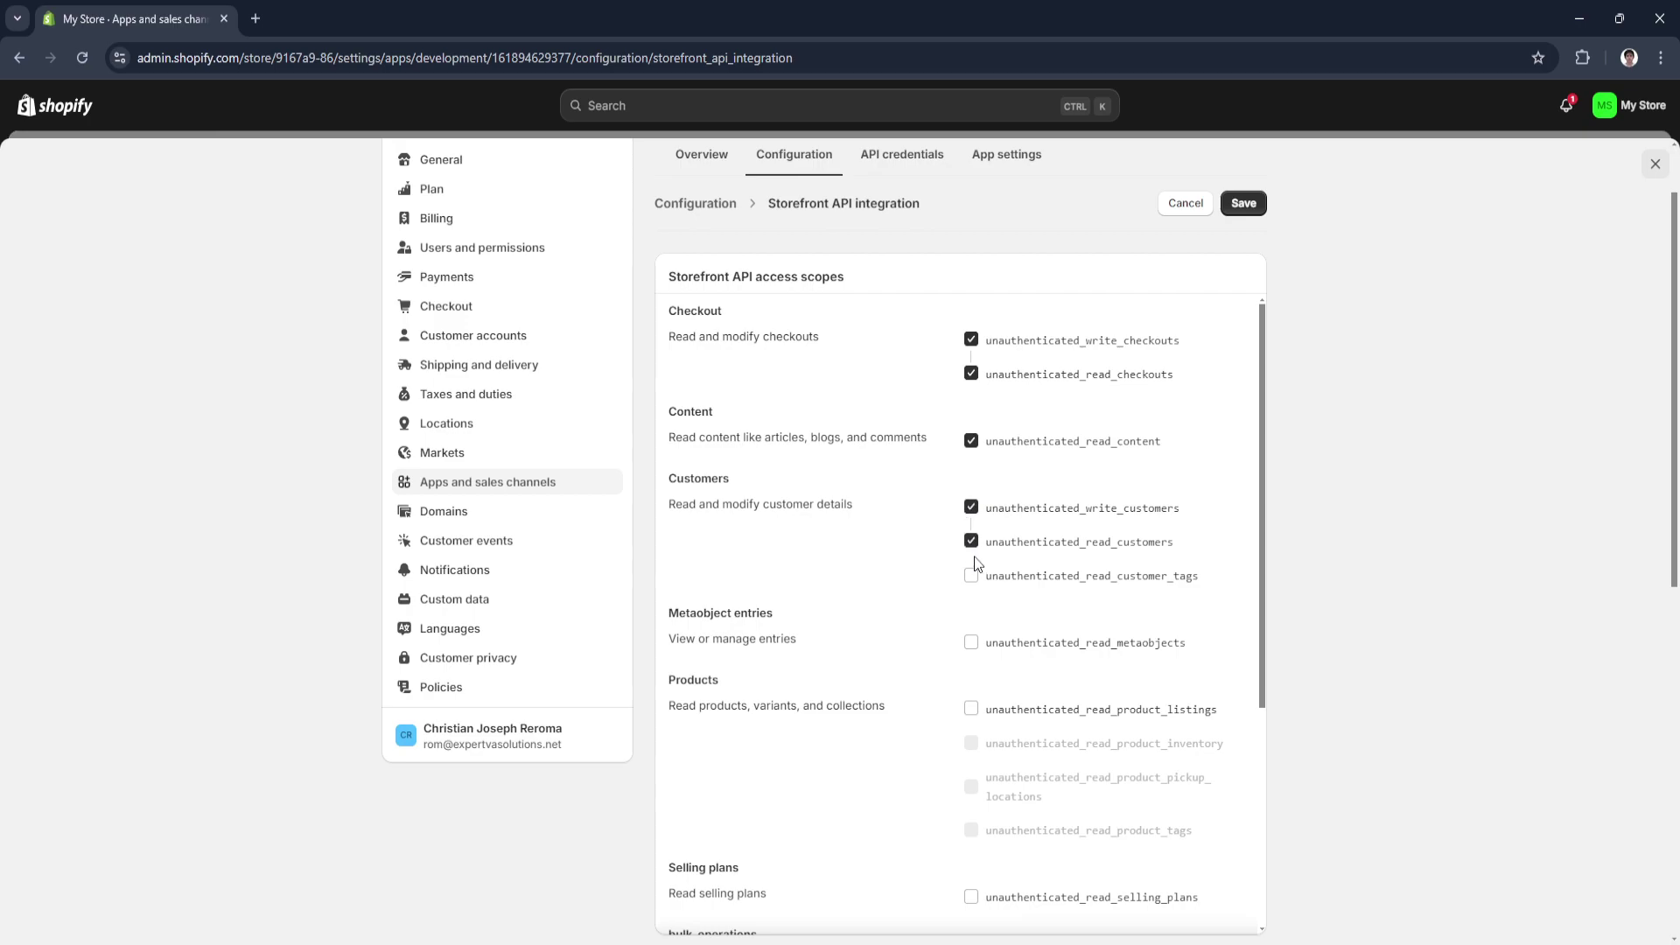
pyautogui.click(971, 642)
pyautogui.scroll(2, 917, 548)
pyautogui.click(1252, 302)
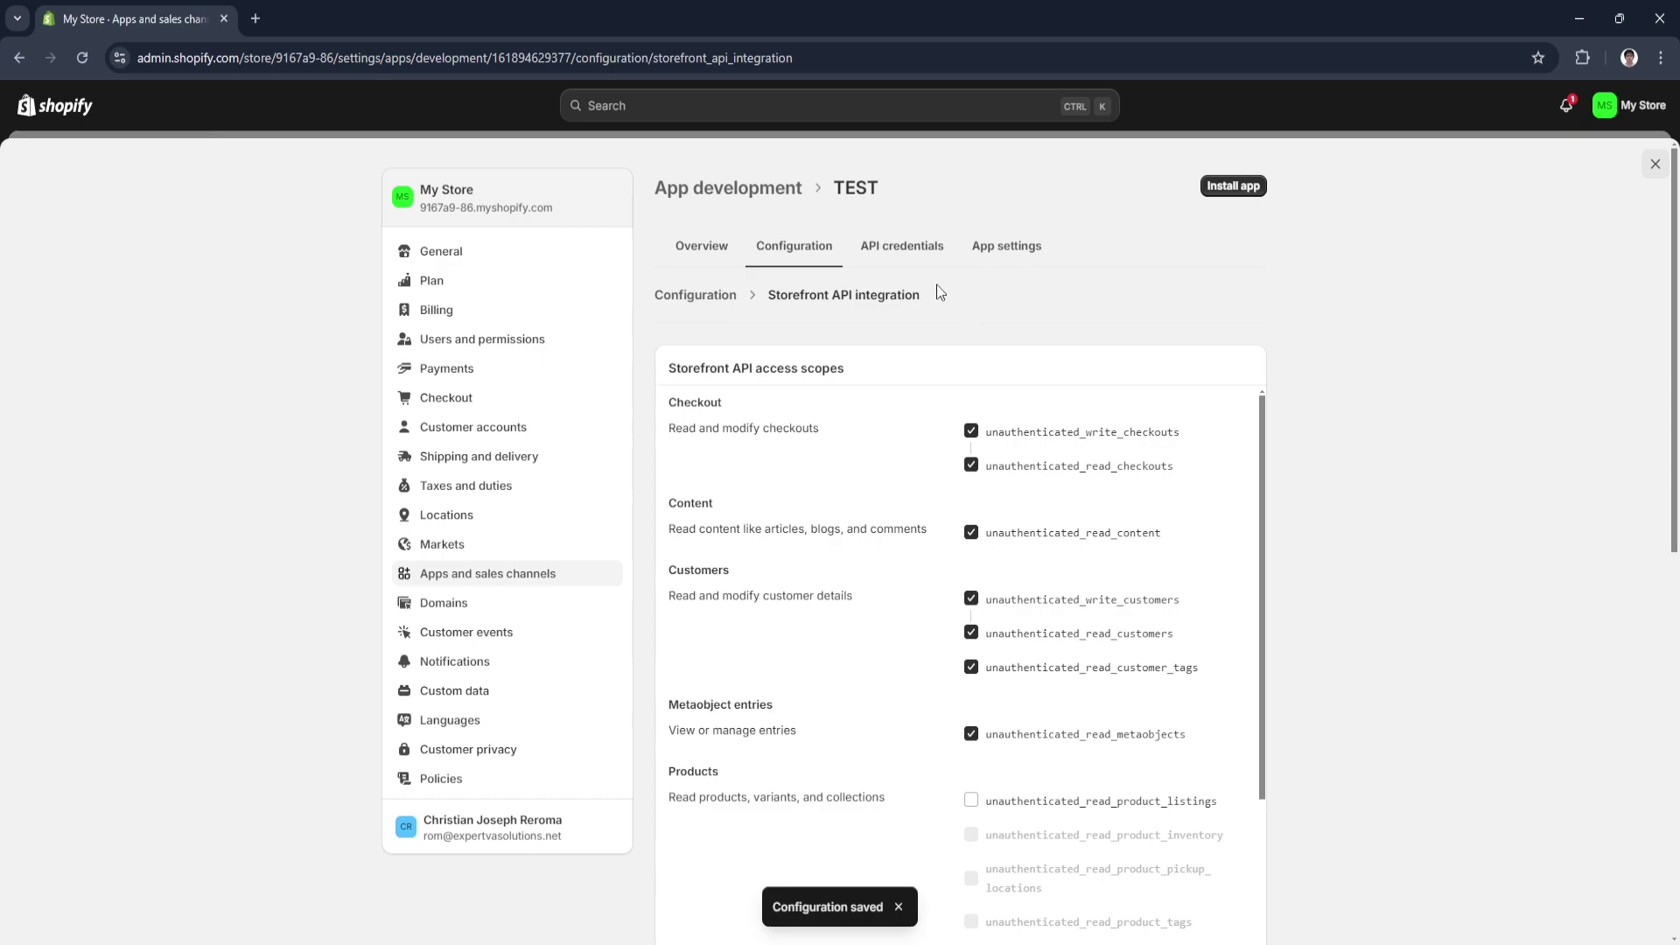
# Open API credentials and check that the Access tokens card shows no tokens yet.
pyautogui.click(911, 262)
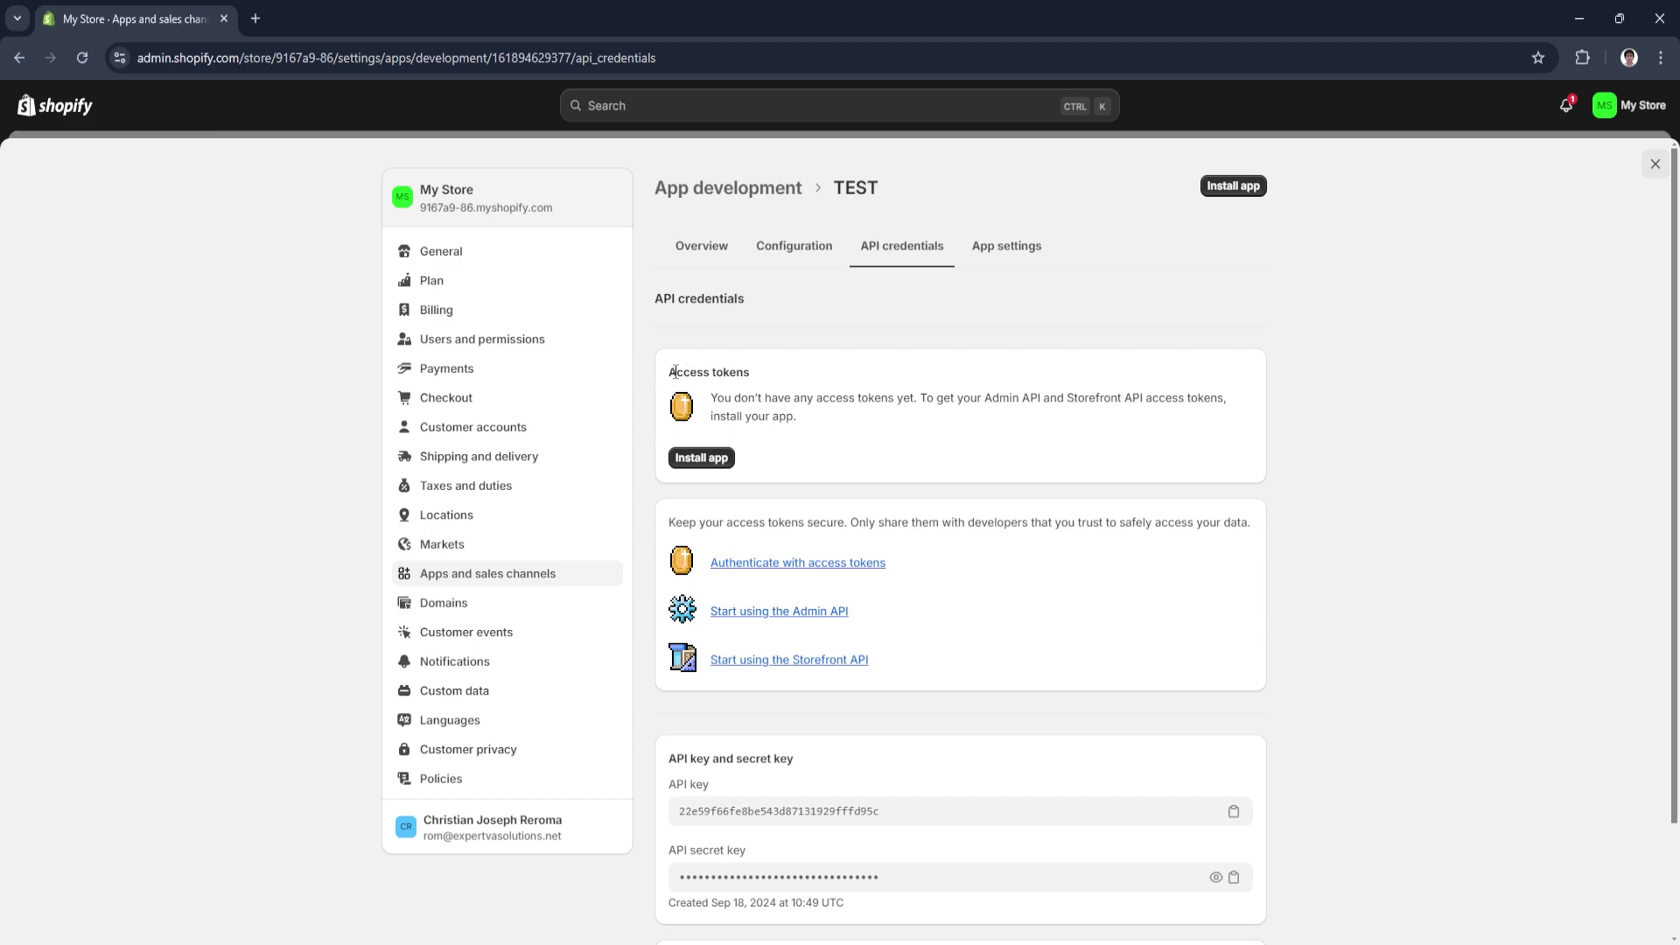
pyautogui.moveTo(669, 373); pyautogui.dragTo(912, 393)
pyautogui.click(786, 395)
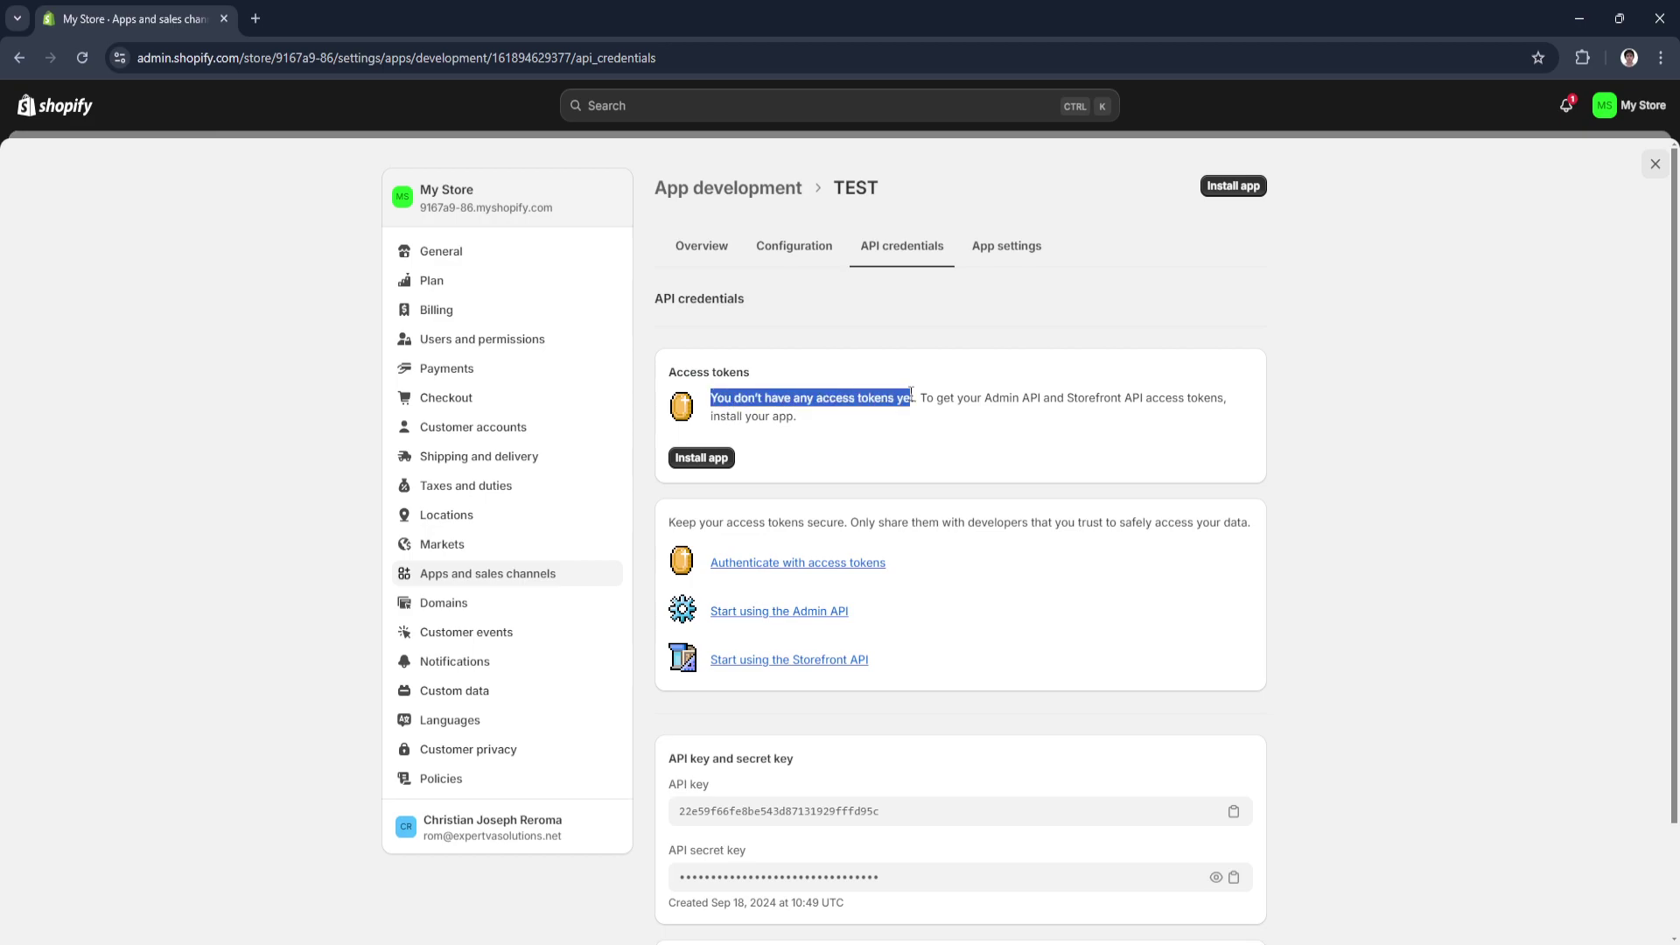
pyautogui.click(926, 399)
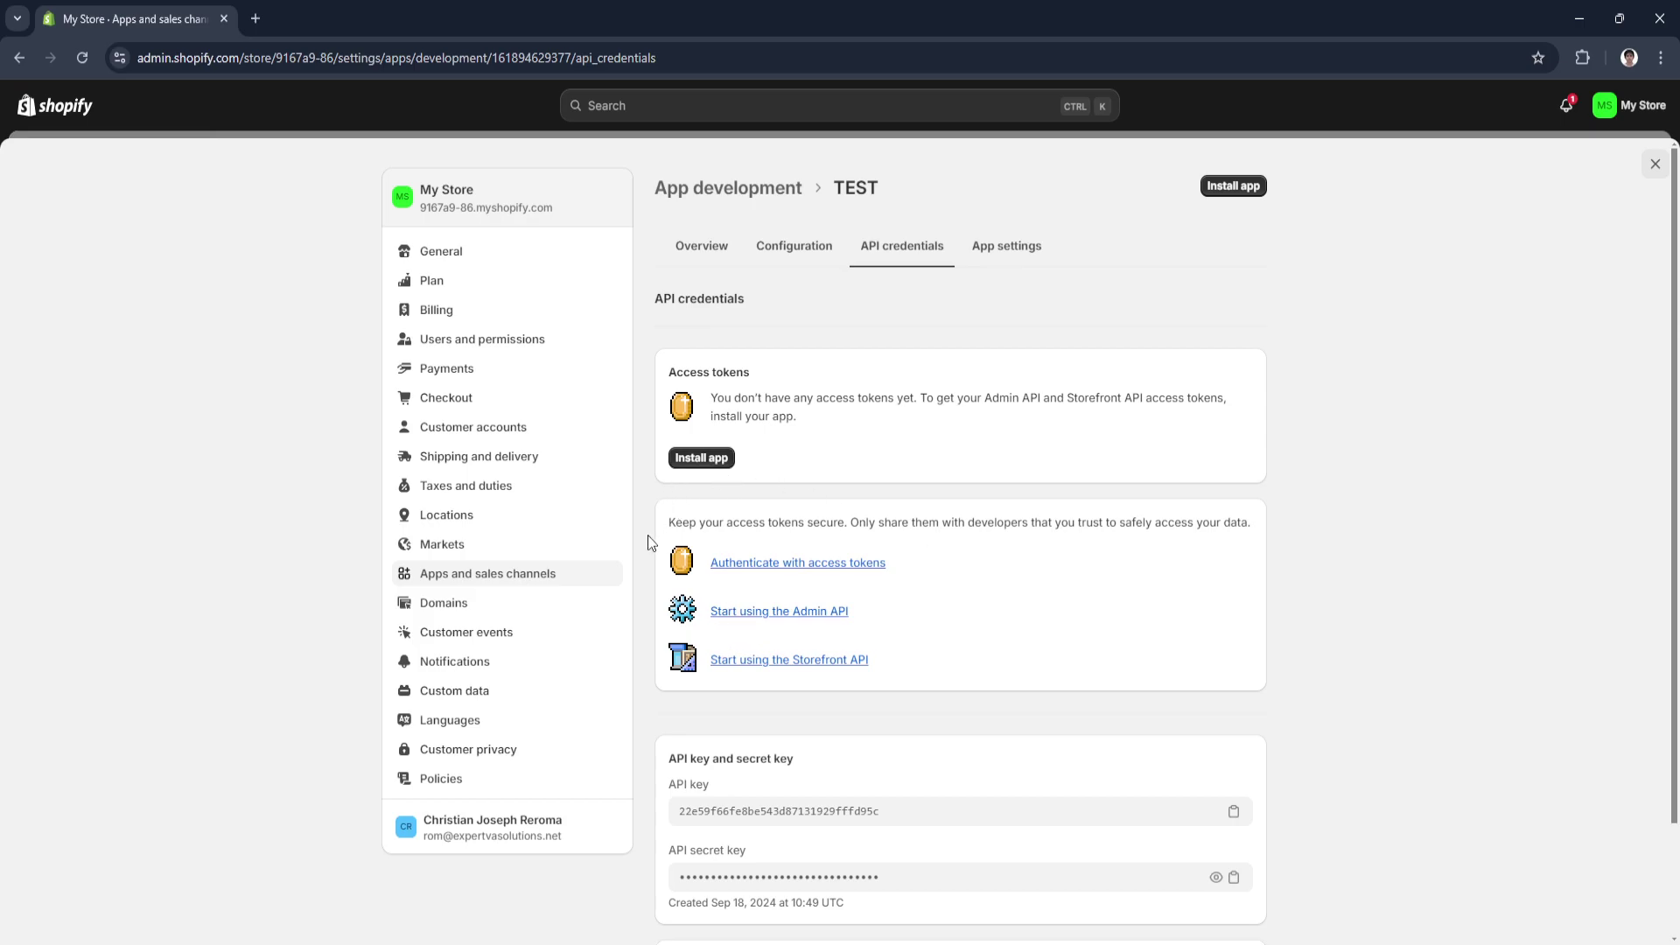
# Review the API key and secret key card, including the client secret webhook note.
pyautogui.scroll(-1, 647, 533)
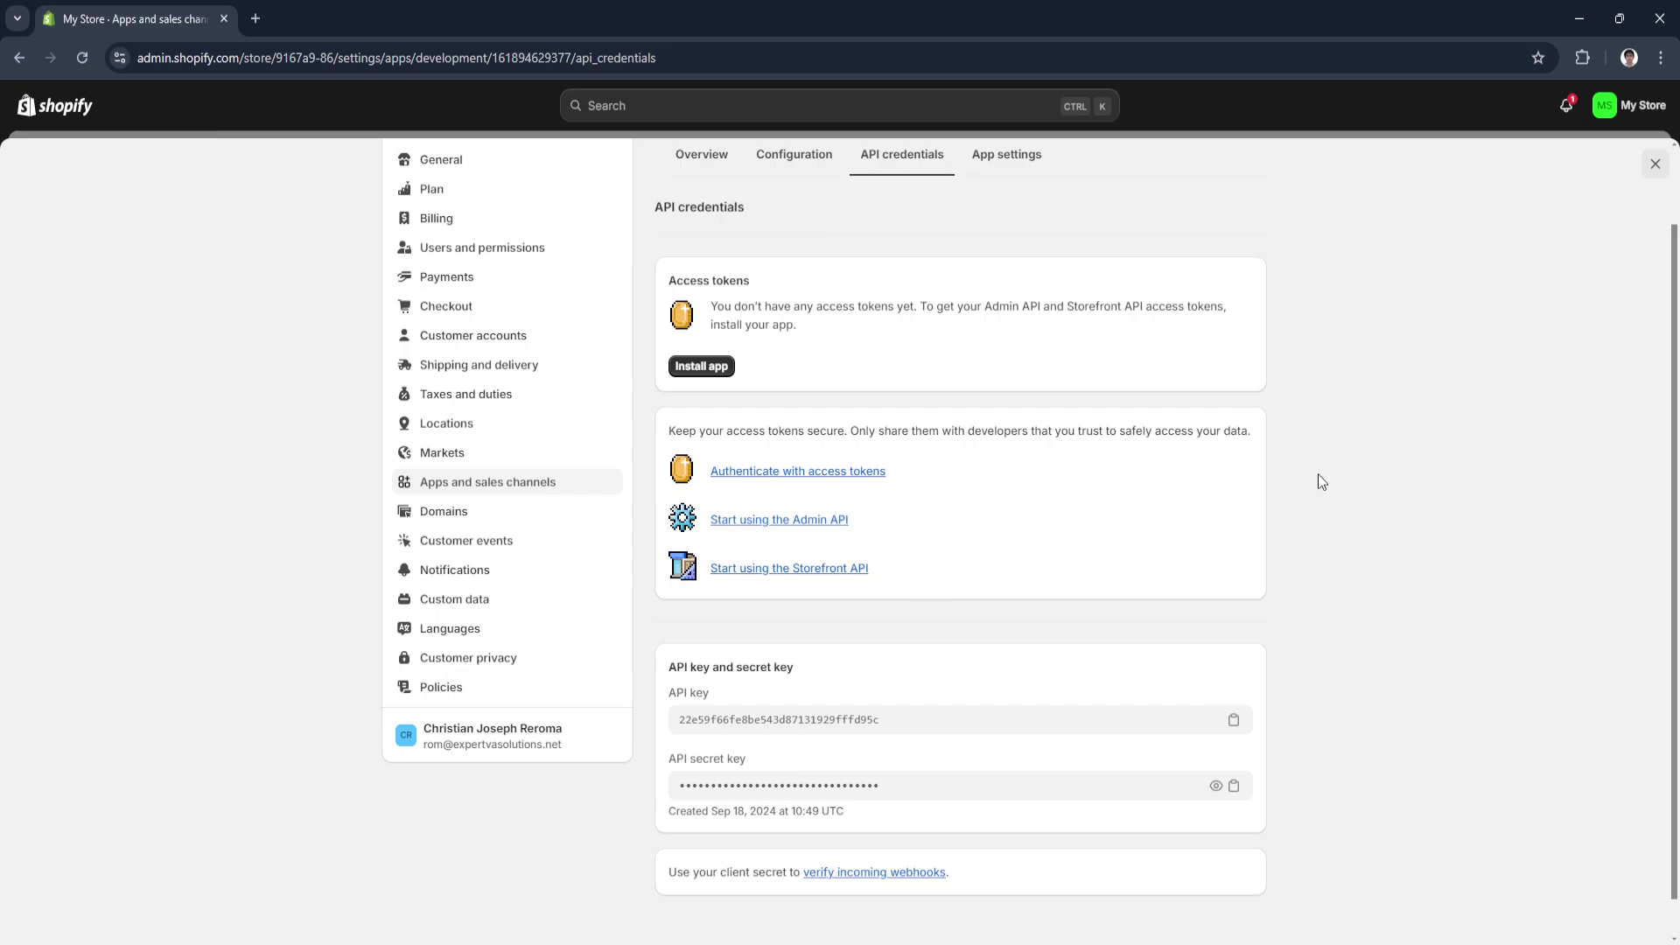
pyautogui.scroll(-1, 1309, 602)
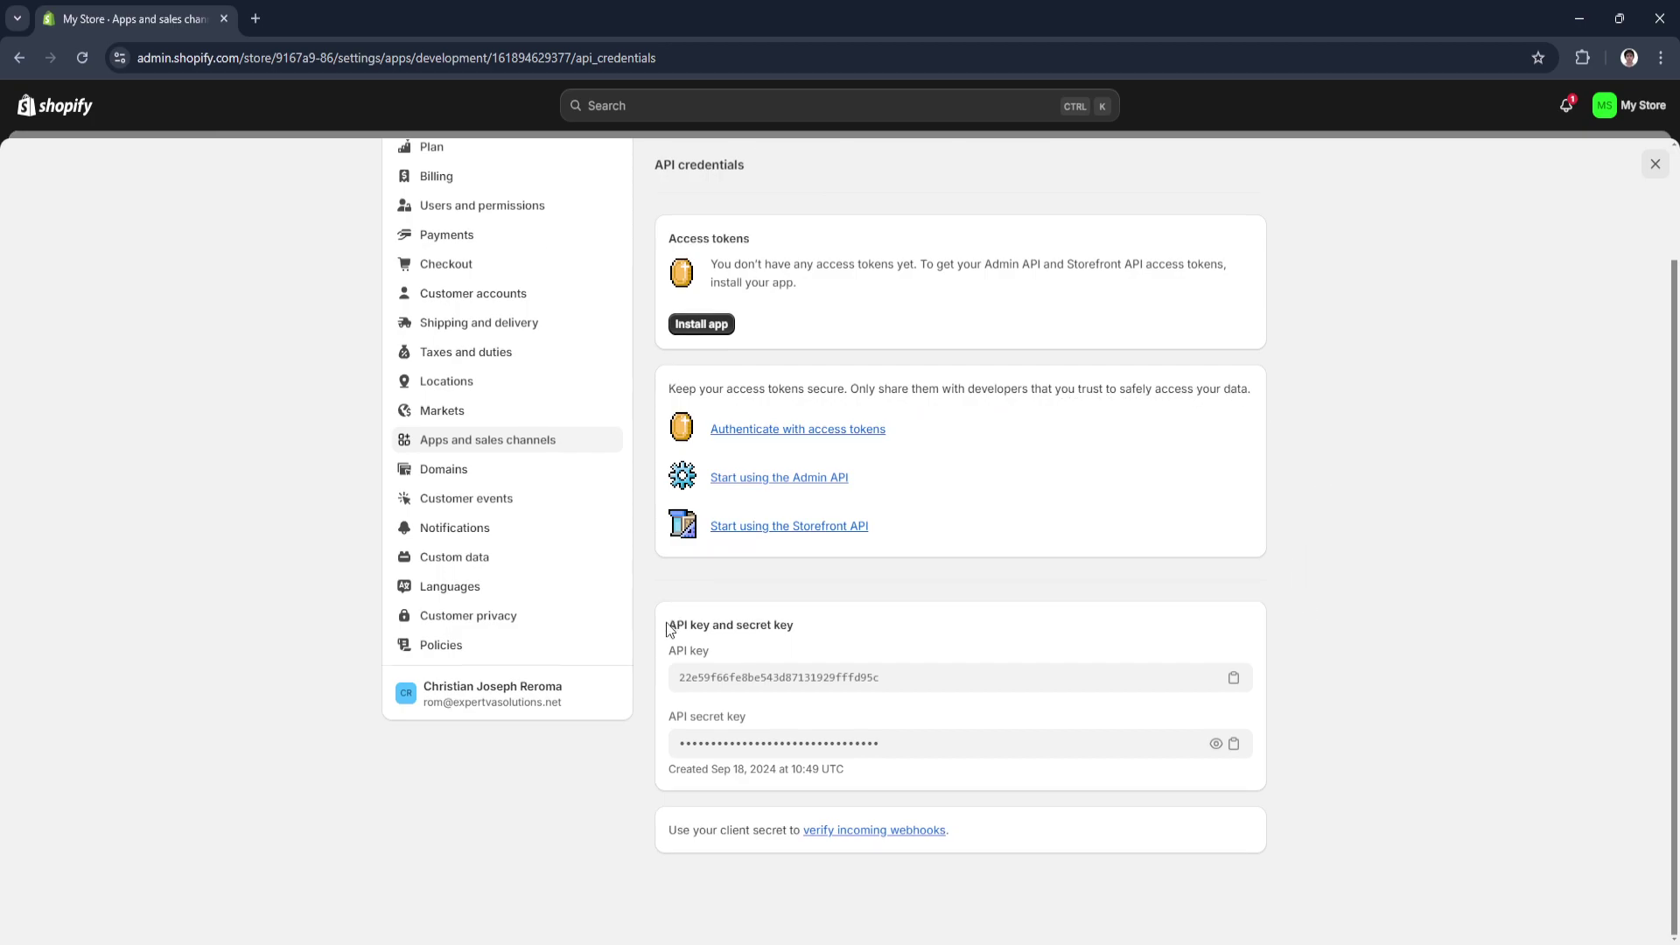
pyautogui.moveTo(668, 623); pyautogui.dragTo(794, 623)
pyautogui.click(716, 623)
pyautogui.moveTo(671, 837); pyautogui.dragTo(764, 838)
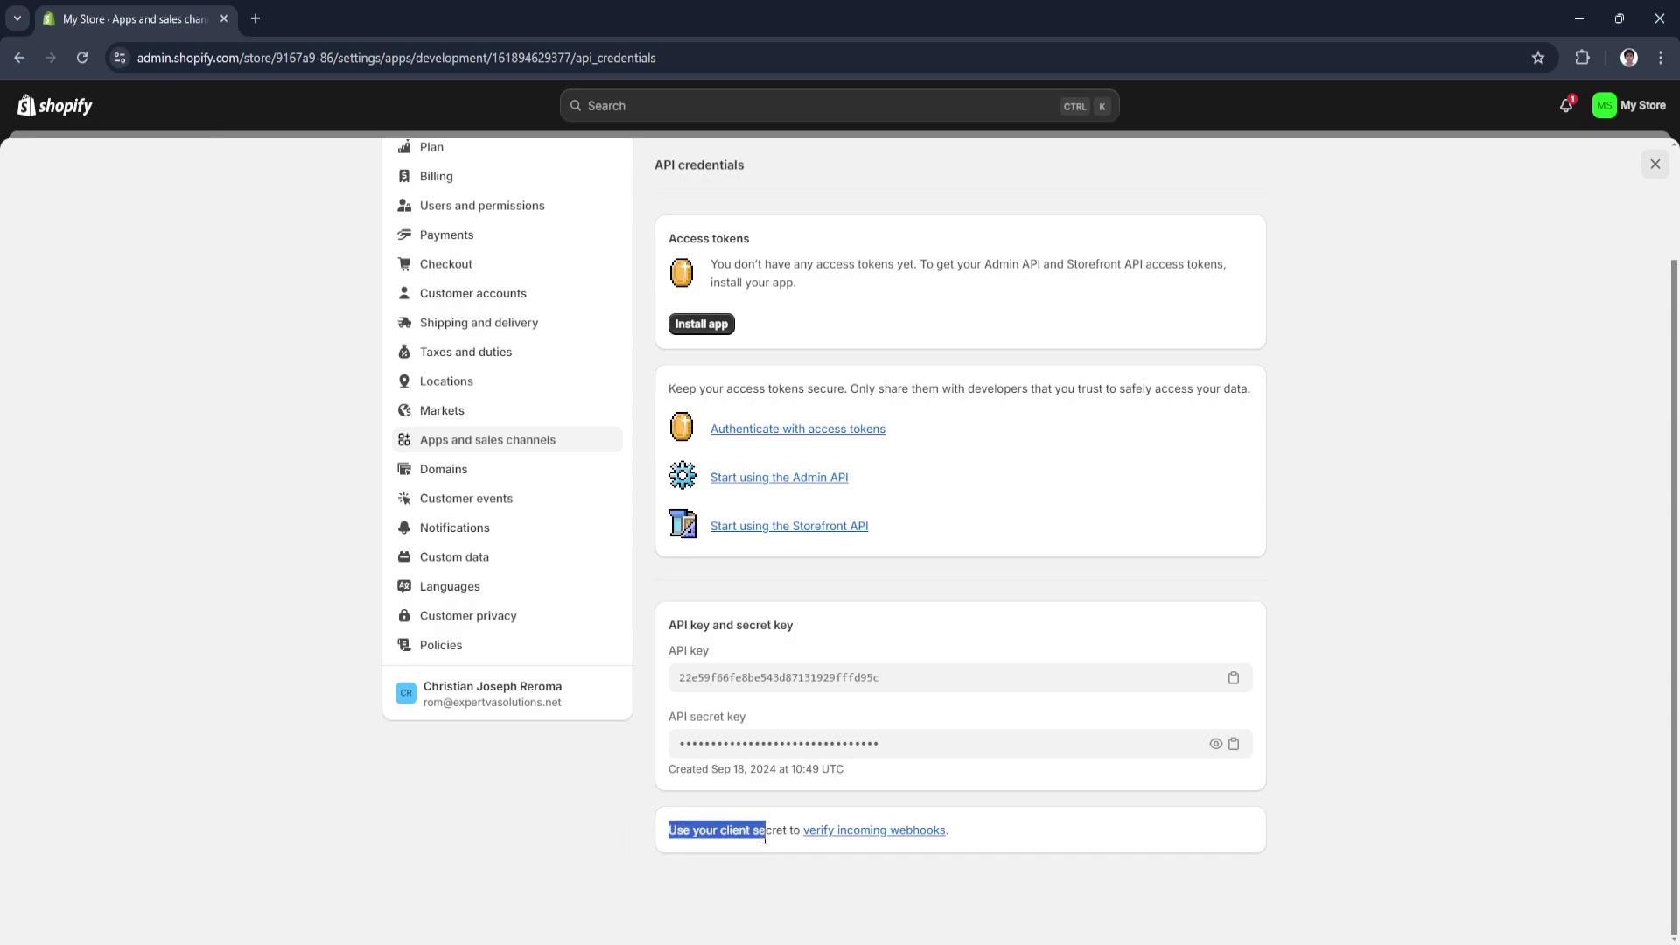
pyautogui.moveTo(944, 837); pyautogui.dragTo(948, 837)
pyautogui.click(1419, 790)
pyautogui.scroll(2, 1403, 849)
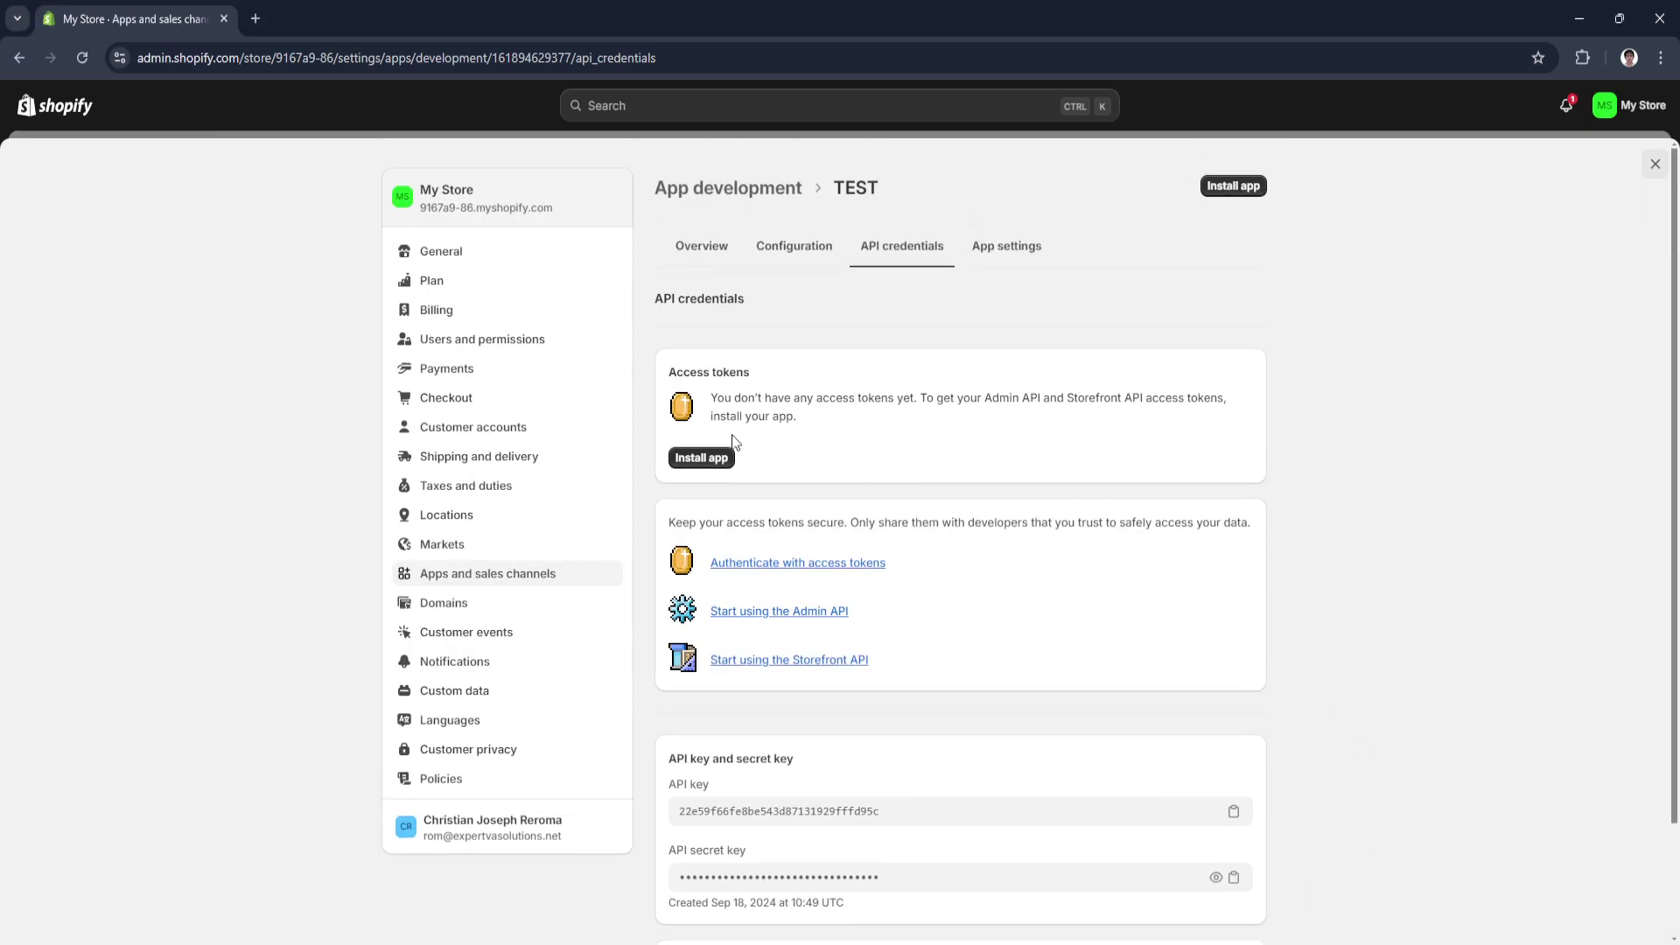
pyautogui.click(712, 462)
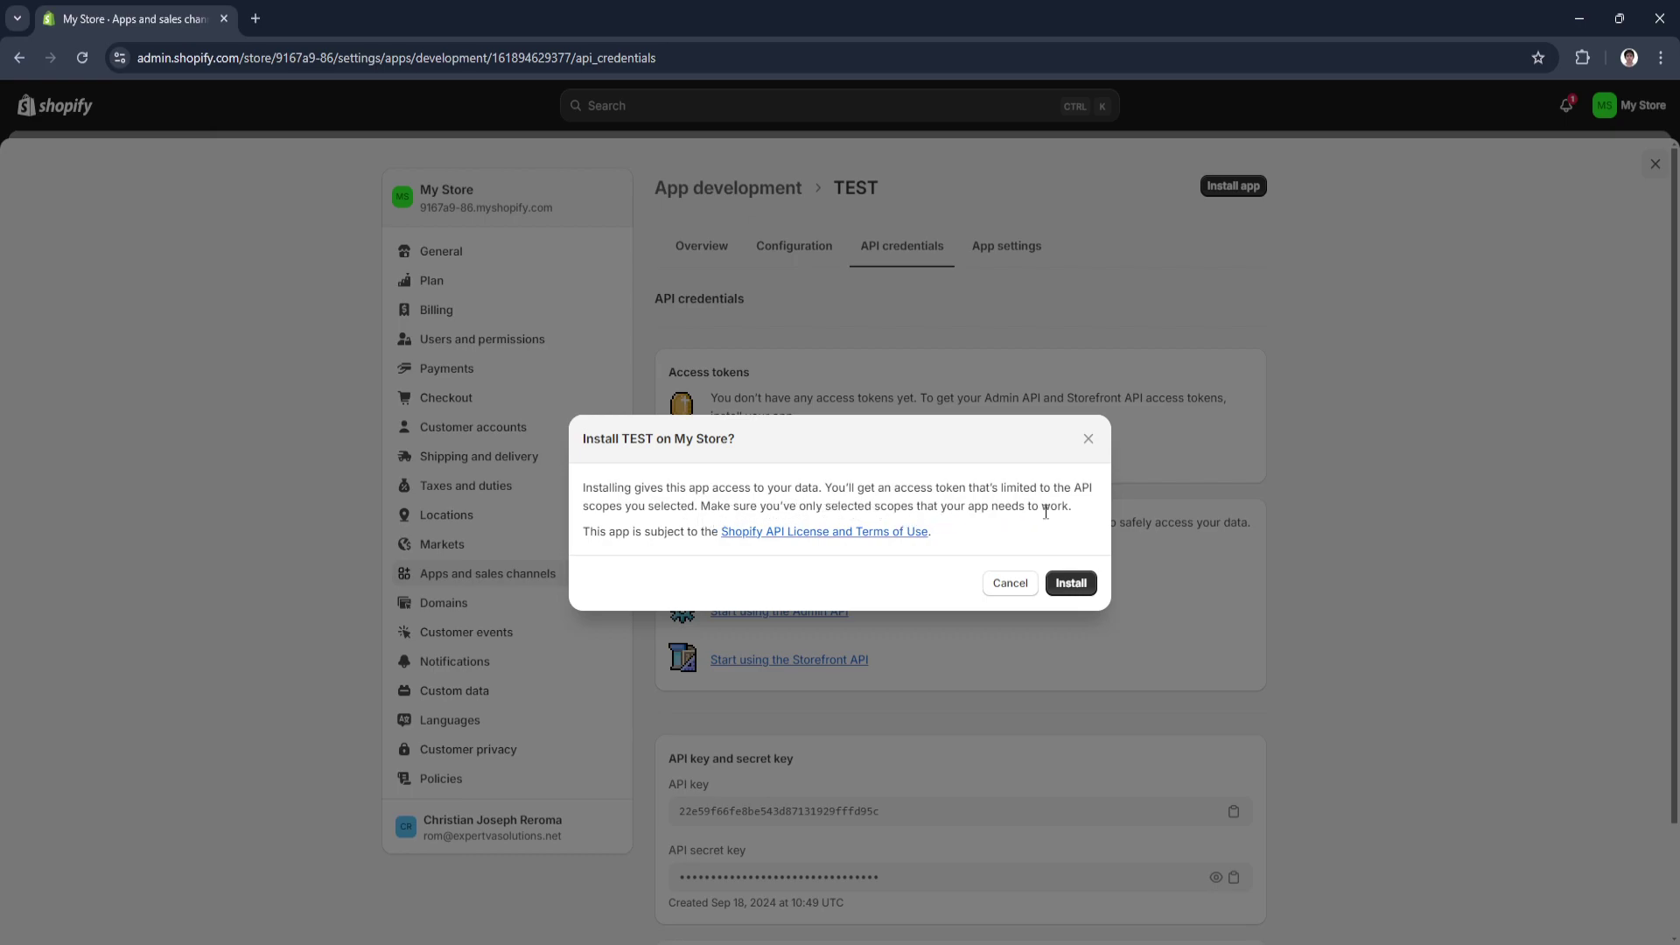
pyautogui.click(1087, 438)
pyautogui.click(814, 252)
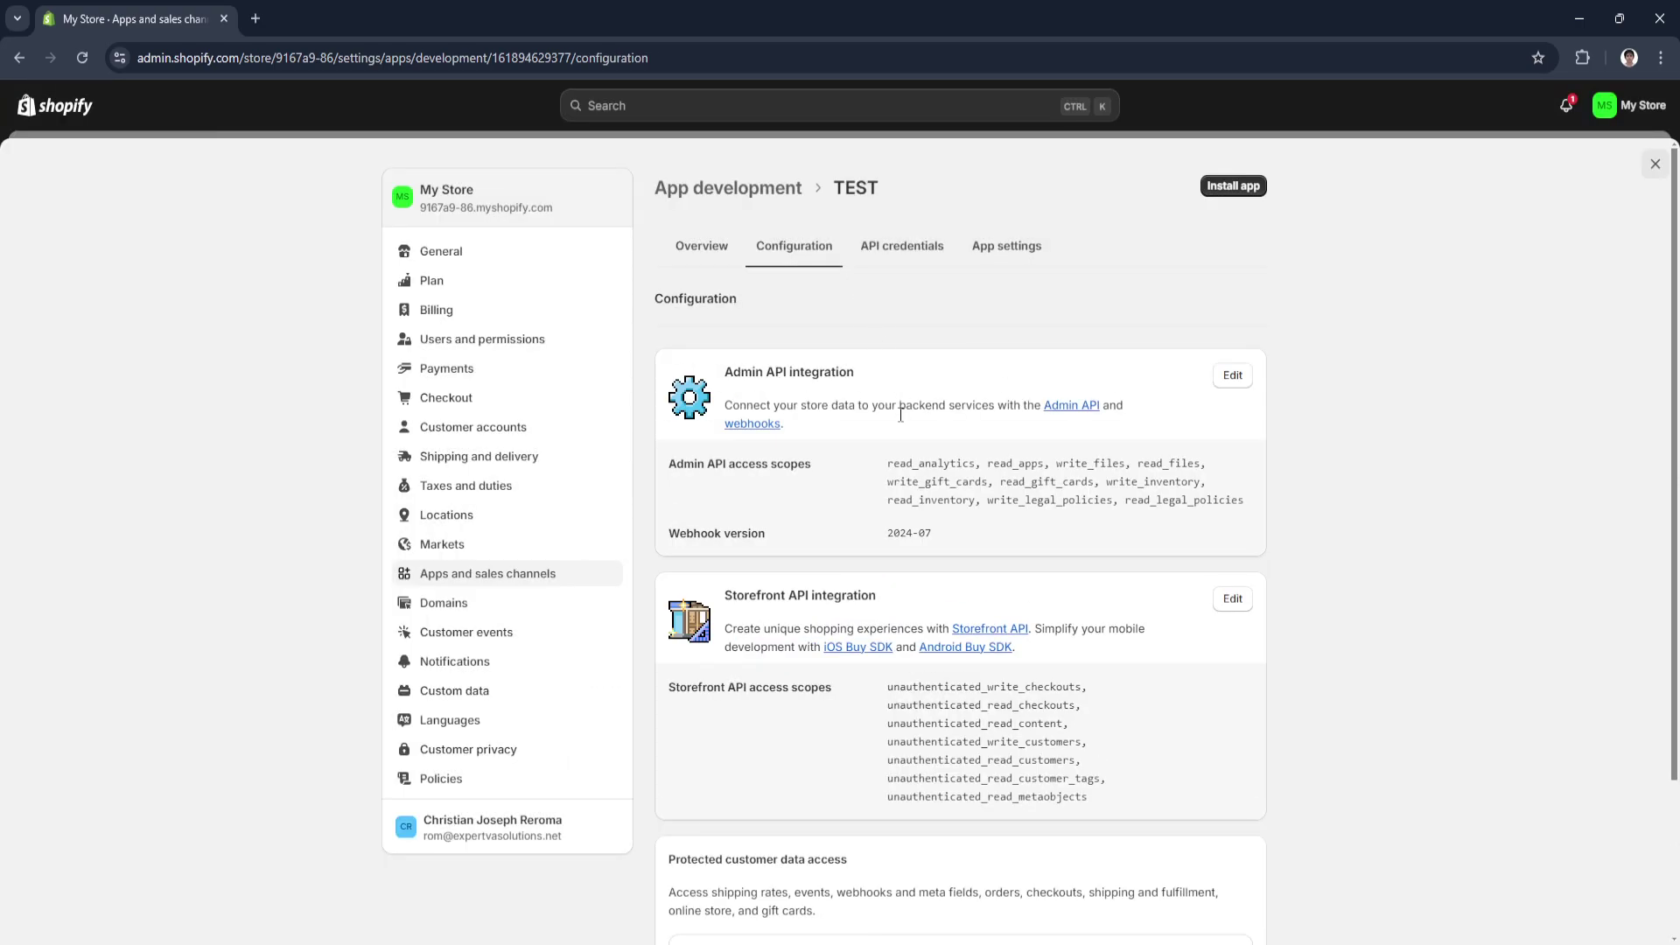
pyautogui.click(1236, 376)
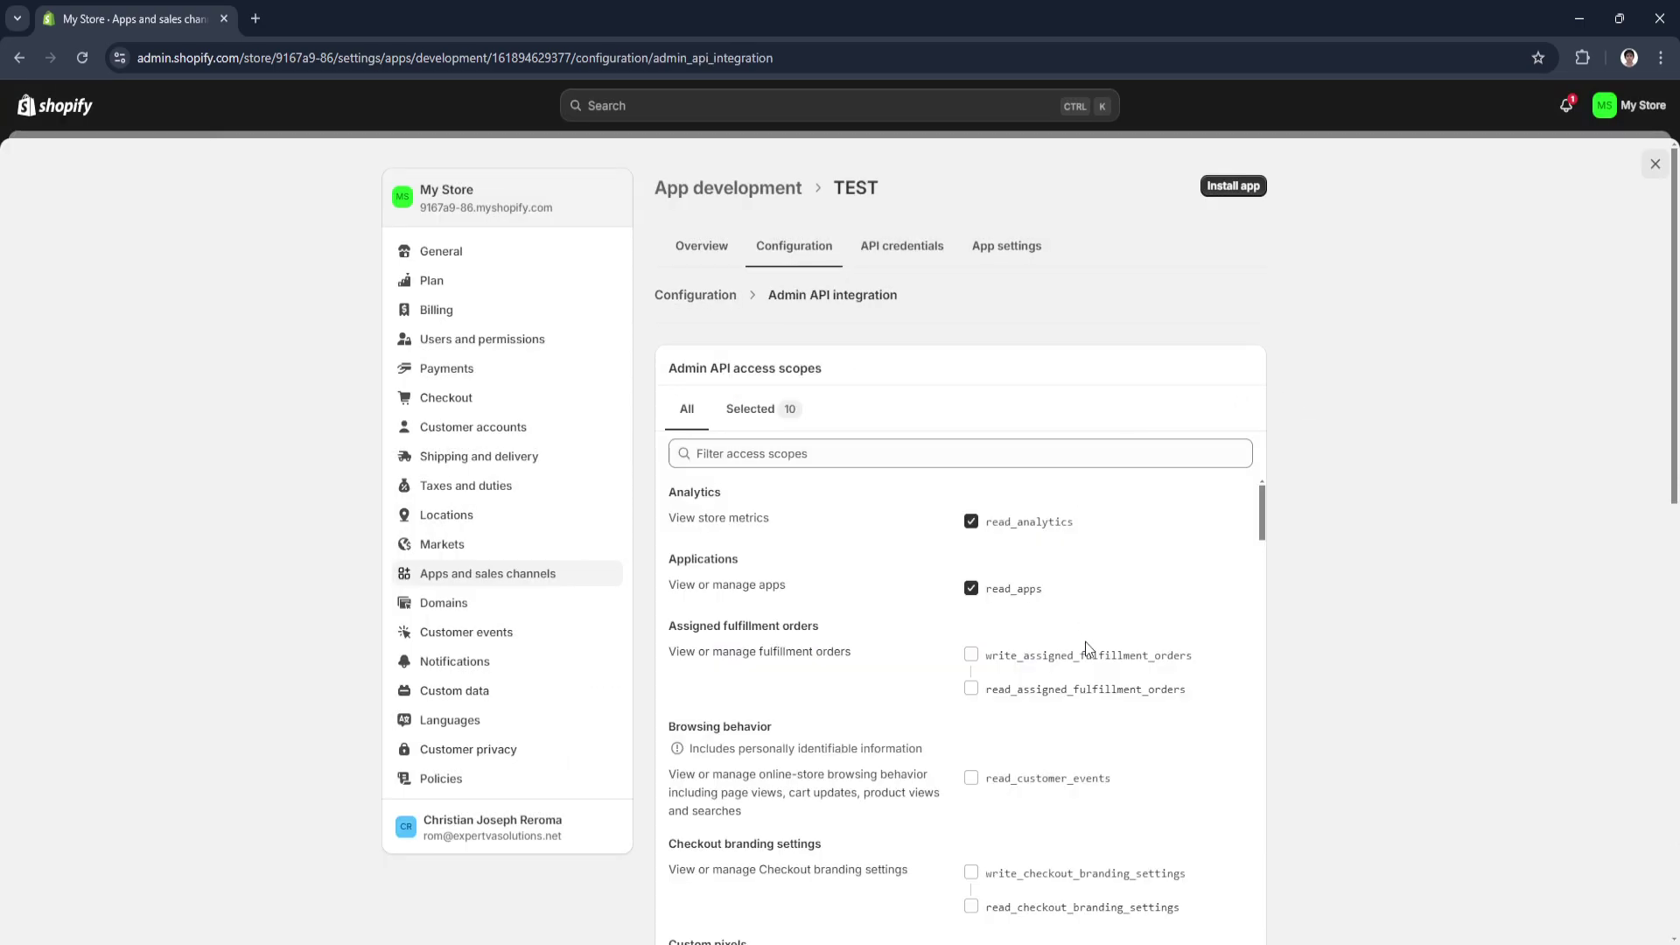
pyautogui.scroll(-1, 1246, 584)
pyautogui.moveTo(1258, 544)
pyautogui.mouseDown()
pyautogui.moveTo(1248, 674)
pyautogui.moveTo(1268, 528)
pyautogui.mouseUp()
pyautogui.click(889, 262)
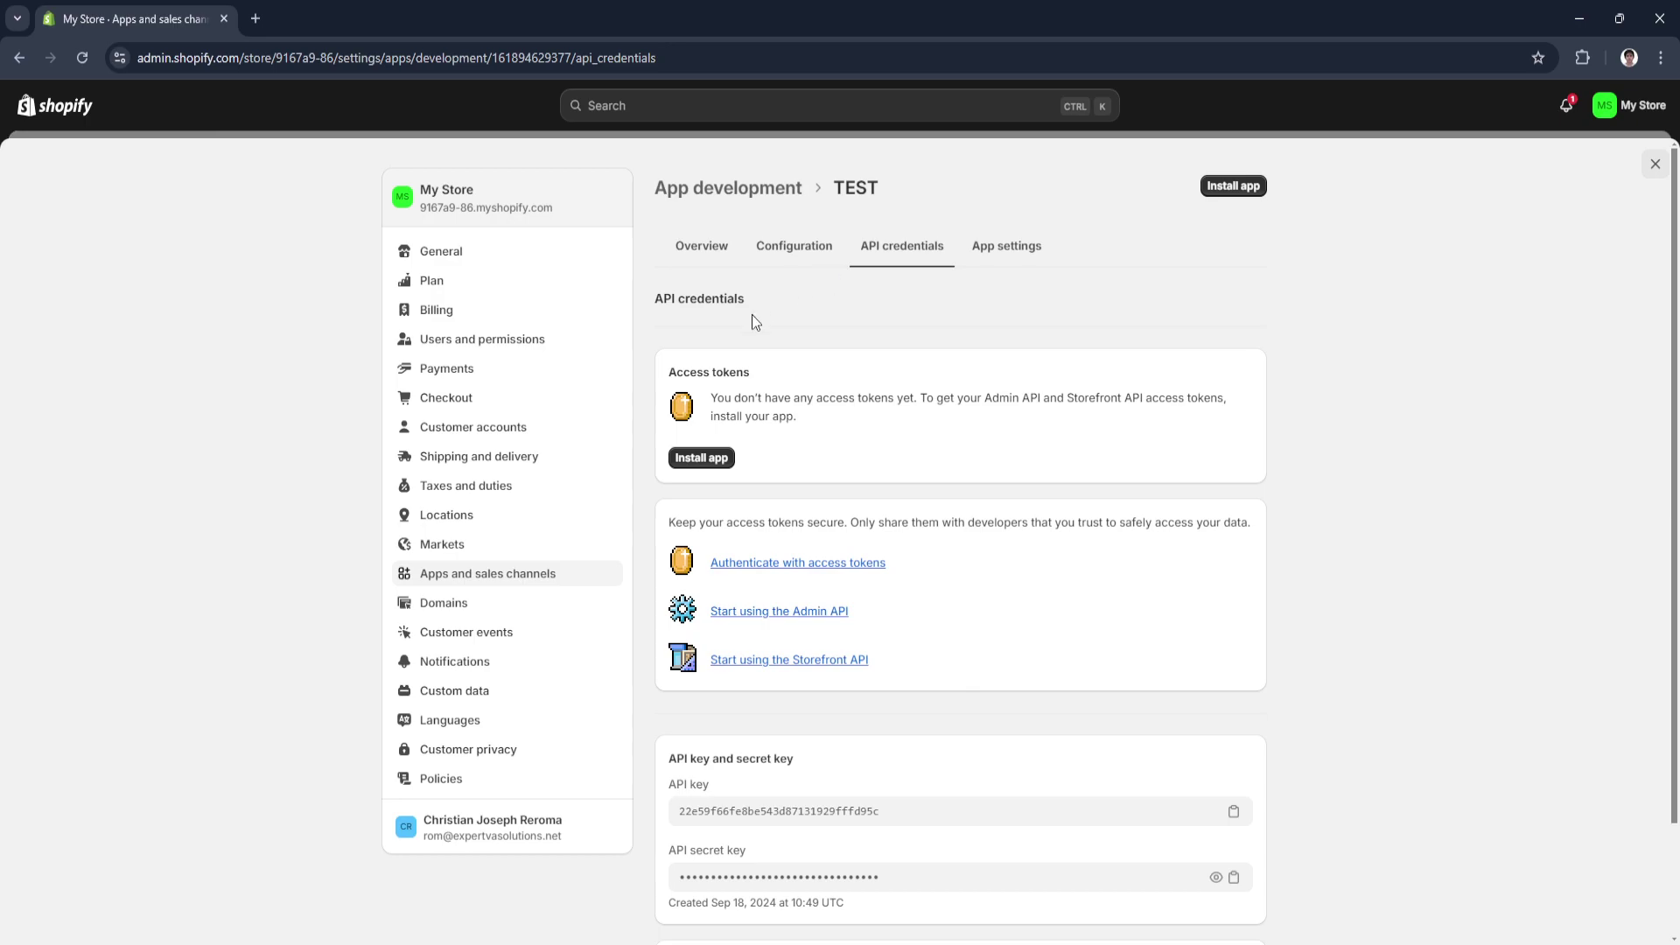
pyautogui.click(703, 457)
# Confirm installing TEST on My Store, then bring up the app's settings.
pyautogui.click(1062, 586)
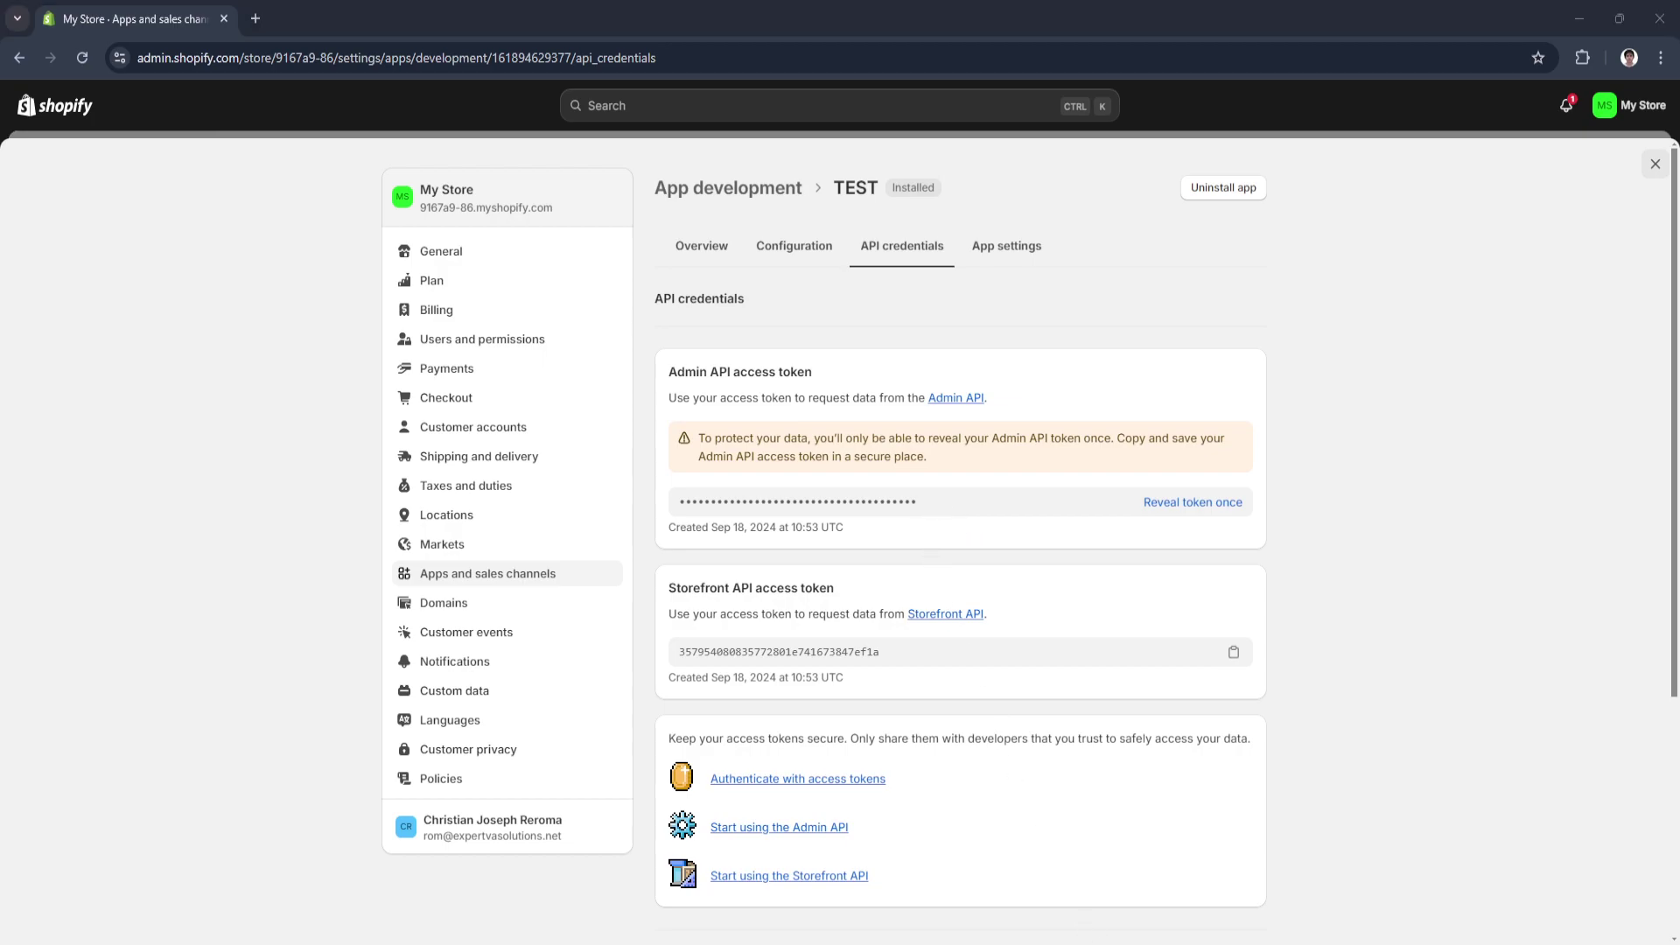
pyautogui.click(901, 236)
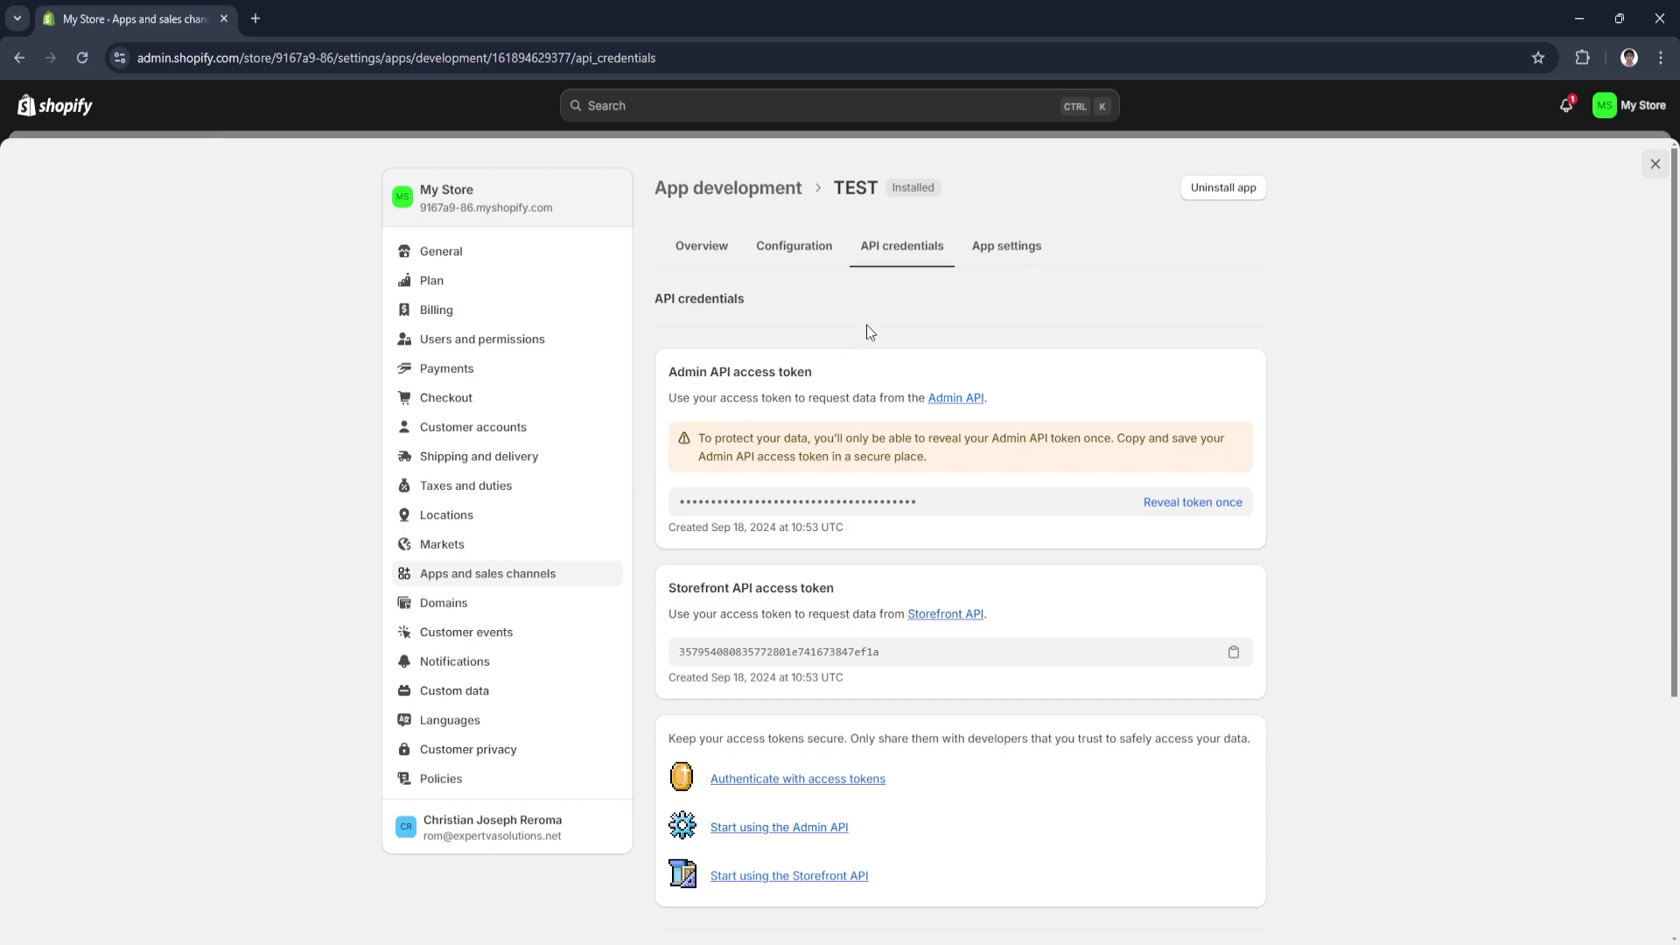
pyautogui.click(992, 271)
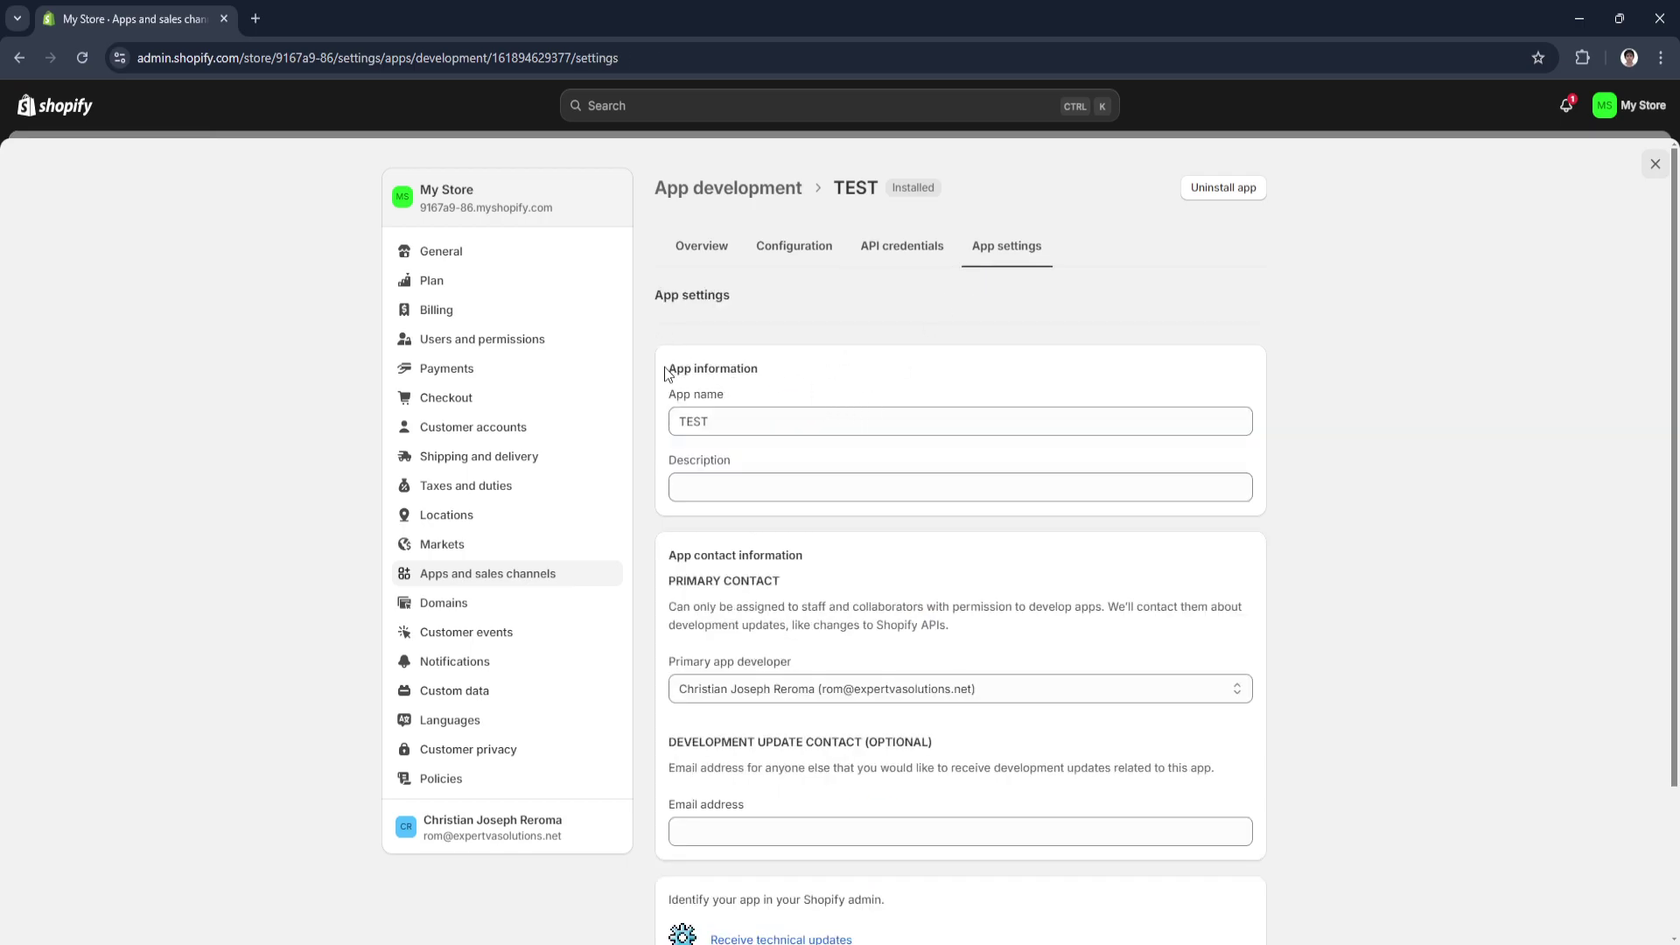
# Review the App information name and description fields, leaving both unchanged.
pyautogui.moveTo(667, 366); pyautogui.dragTo(751, 366)
pyautogui.click(808, 367)
pyautogui.click(726, 427)
pyautogui.scroll(-2, 726, 427)
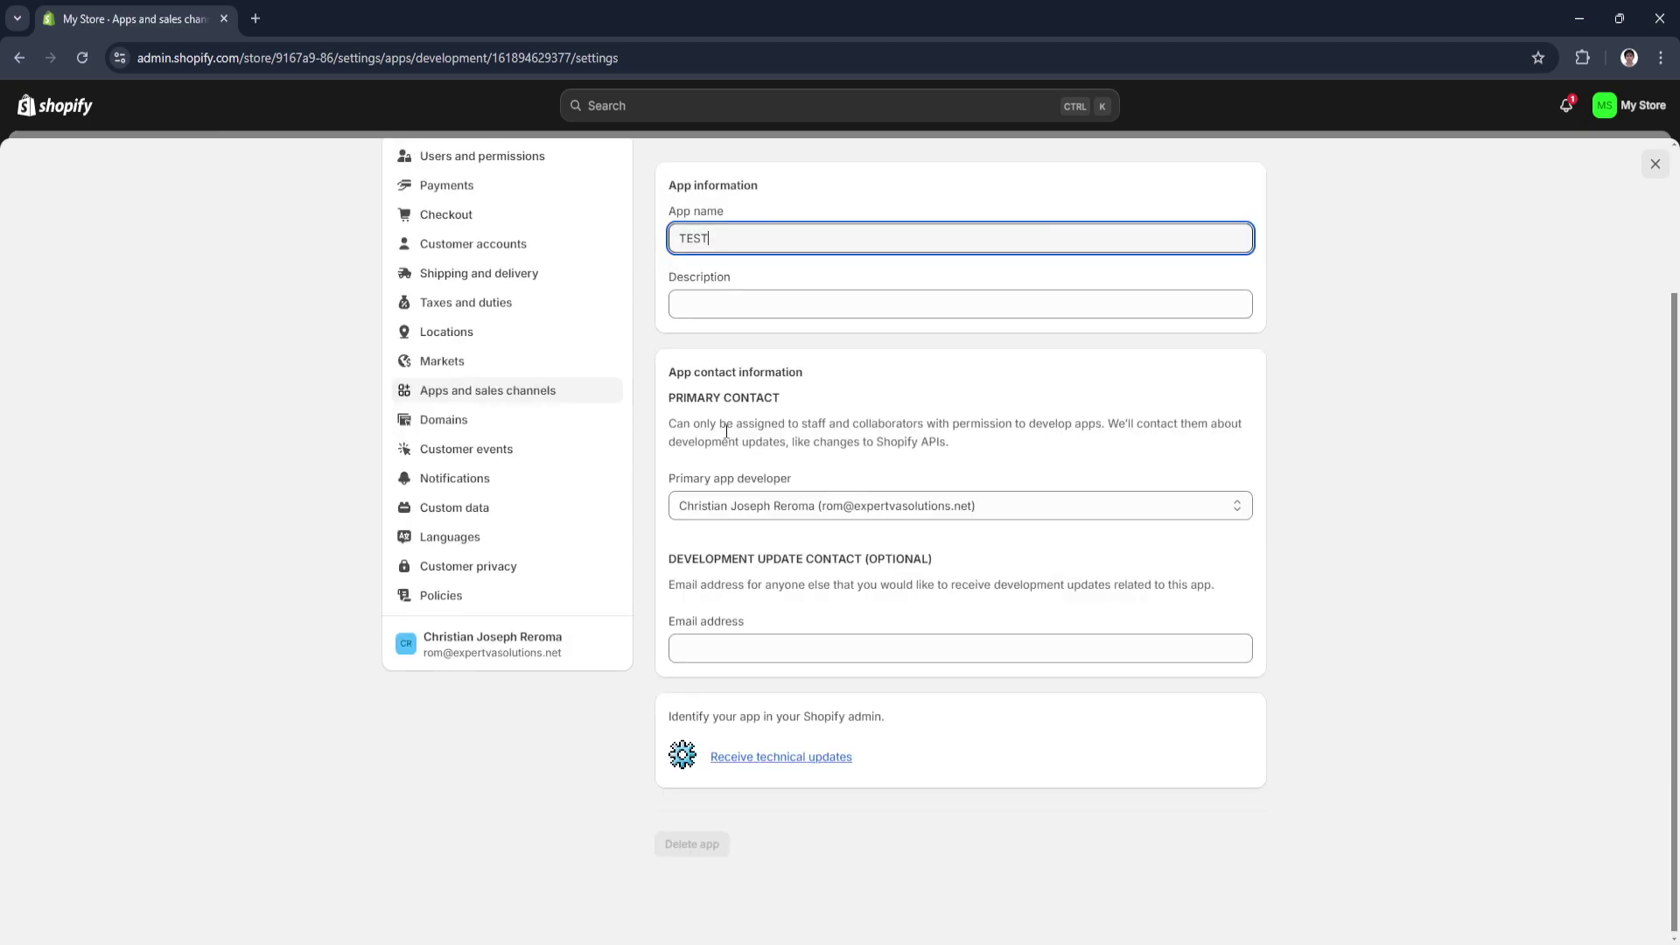
pyautogui.scroll(1, 738, 350)
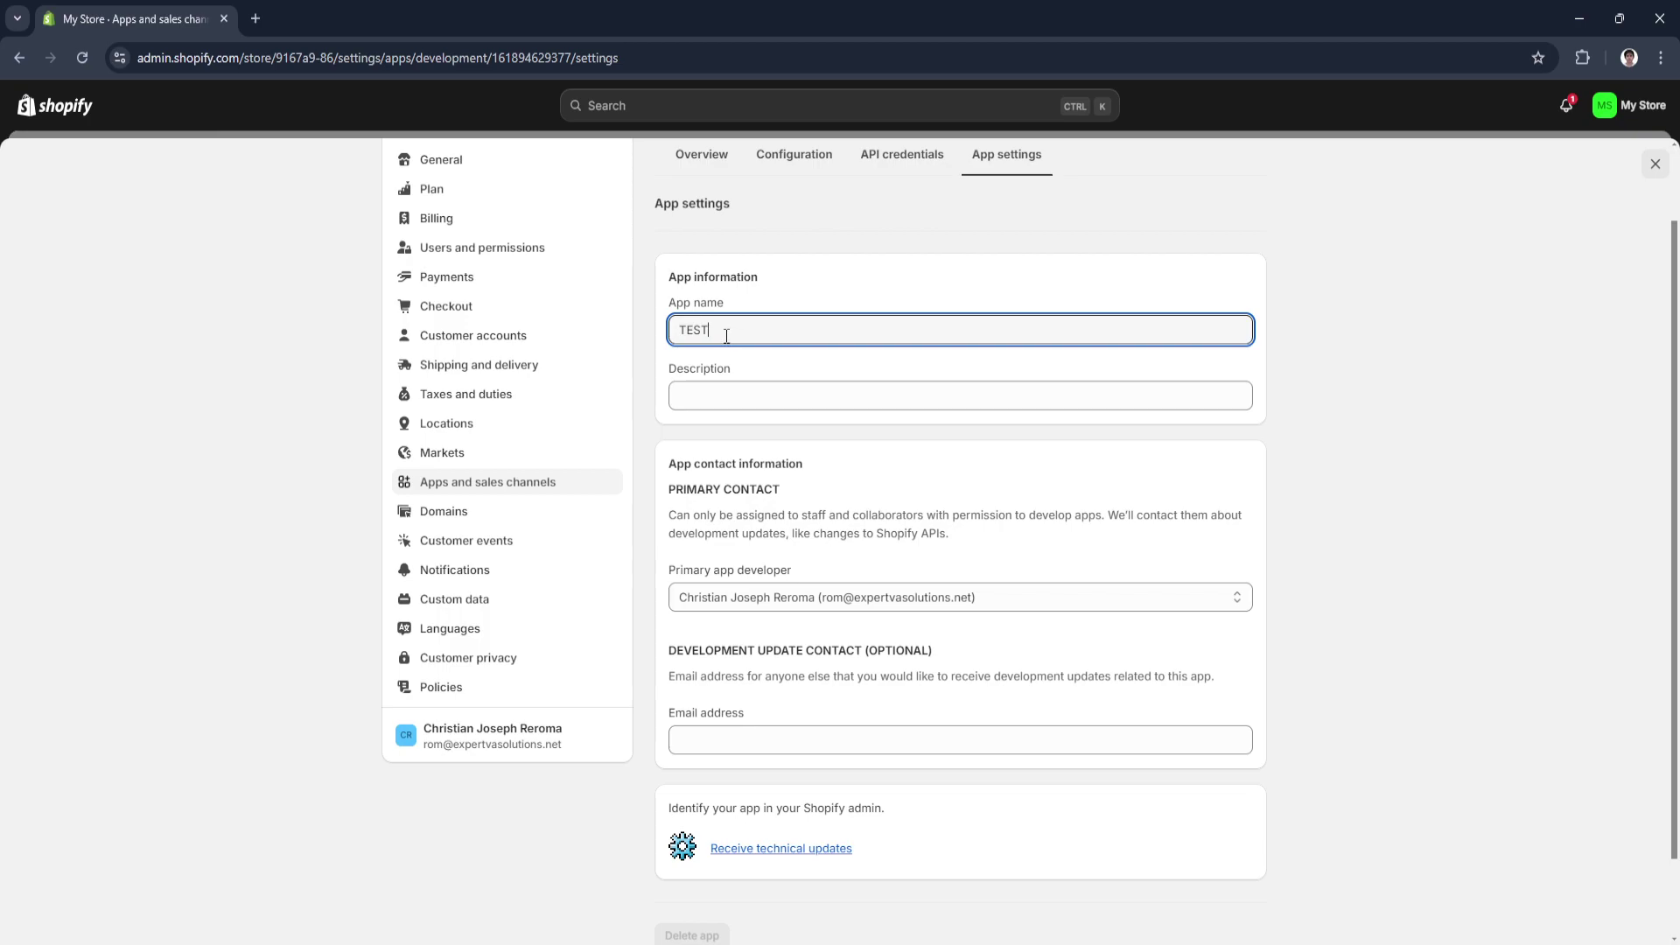
pyautogui.click(643, 378)
pyautogui.click(707, 392)
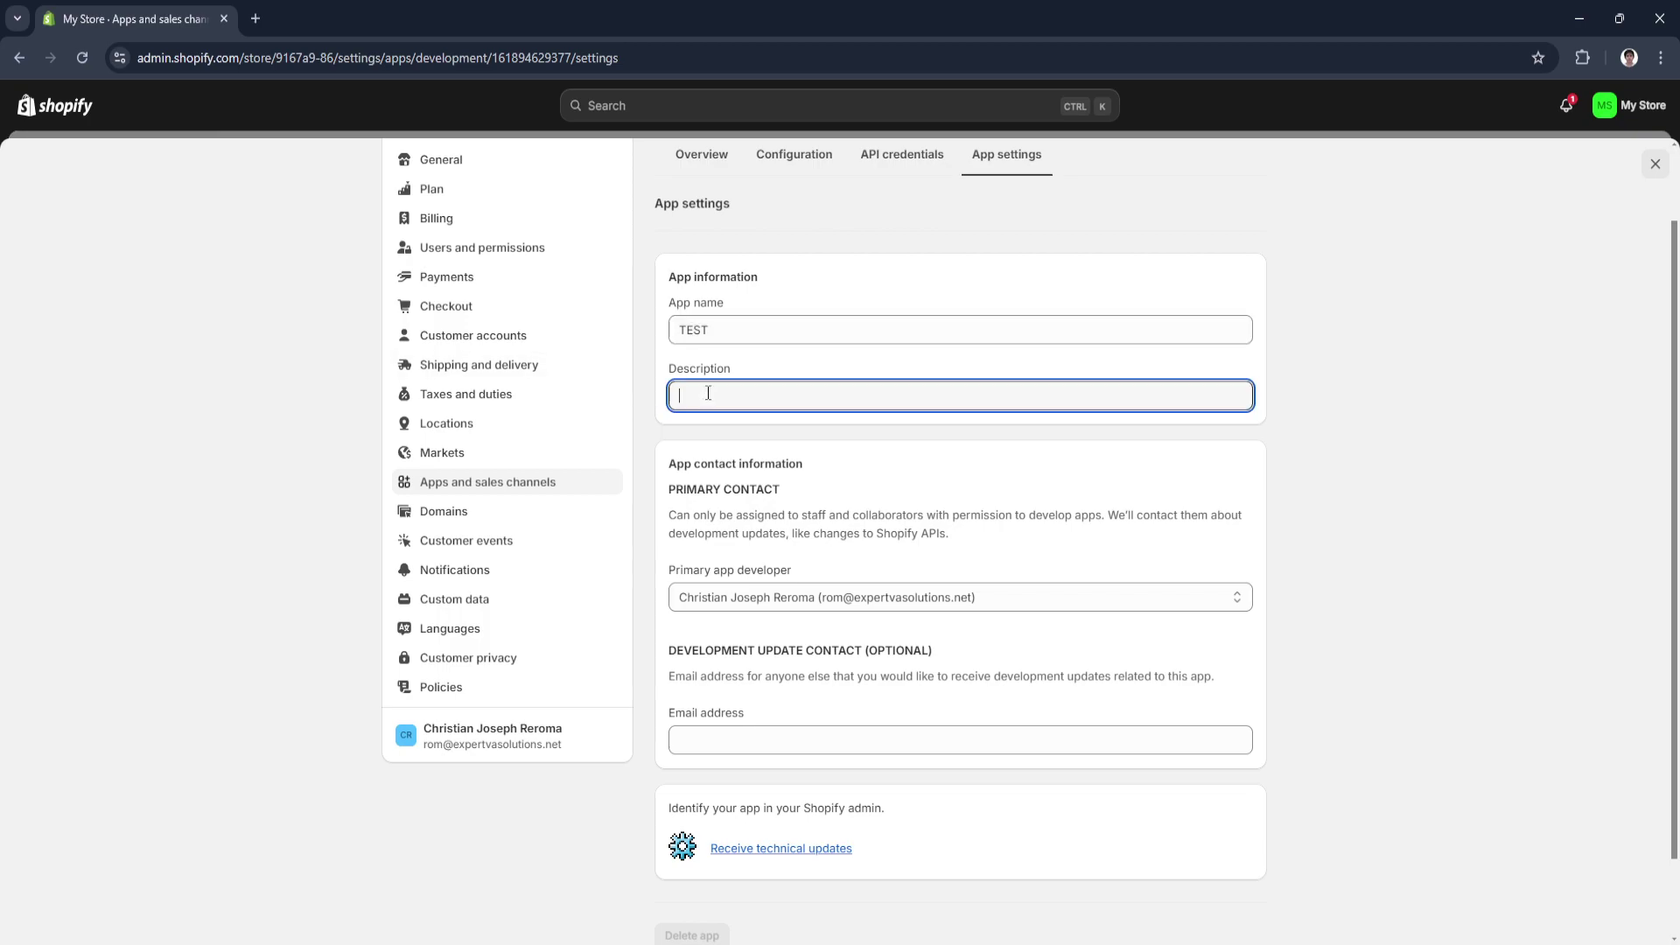
pyautogui.click(633, 466)
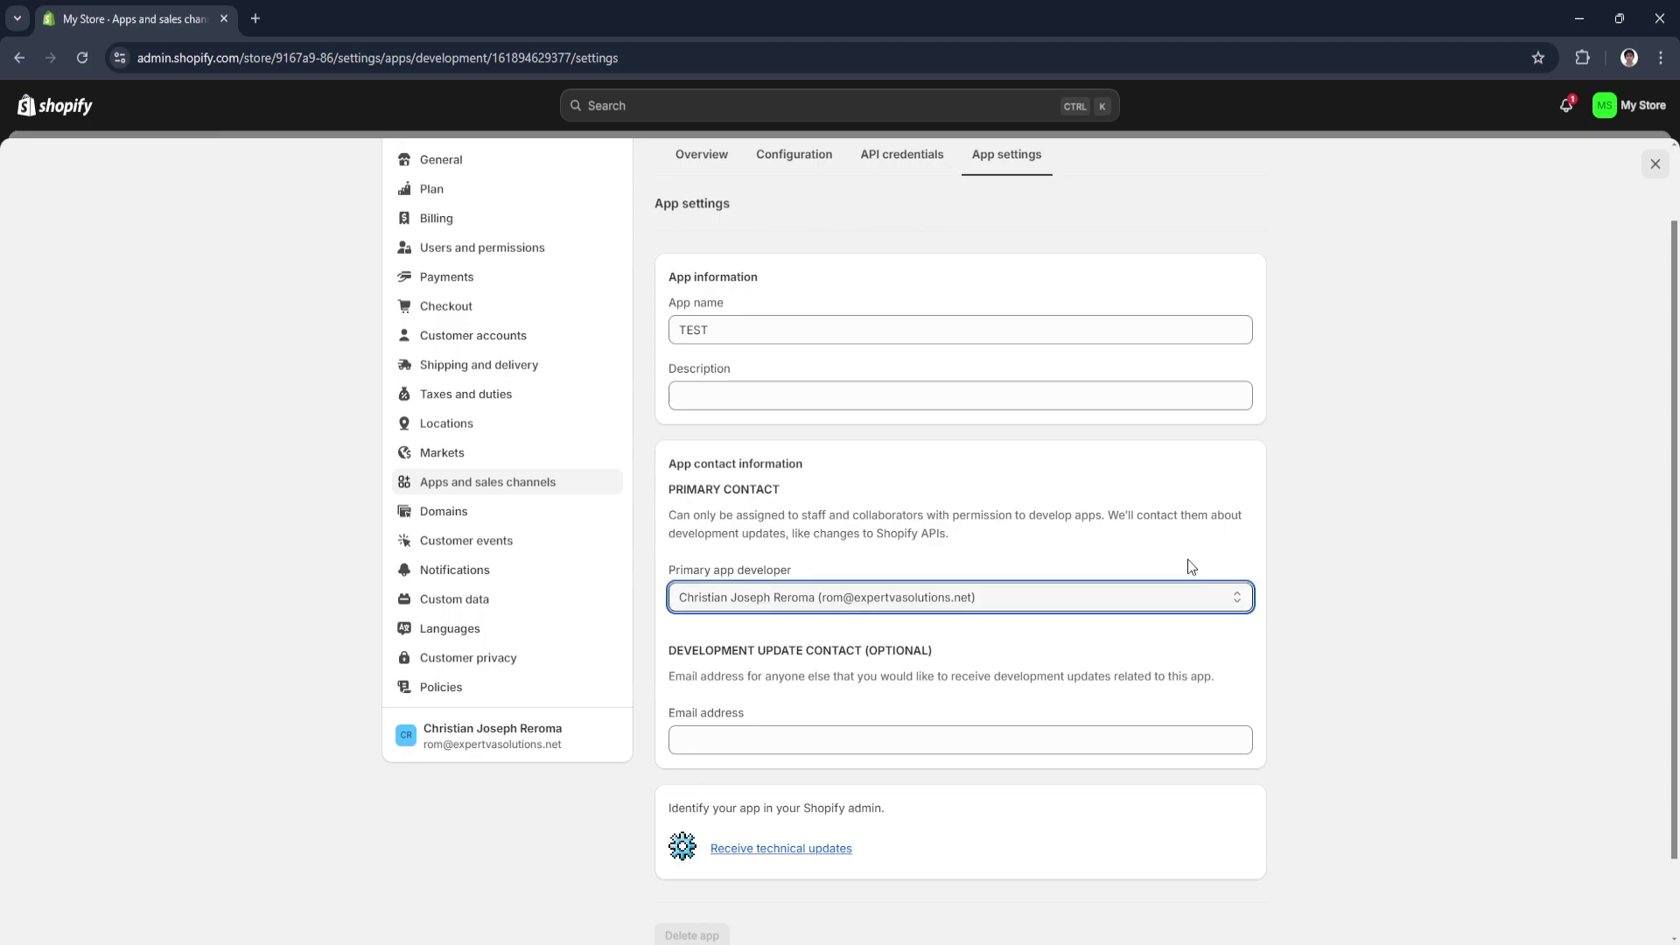
# Leave the development update contact email empty and read the identify-your-app note.
pyautogui.scroll(-1, 1142, 560)
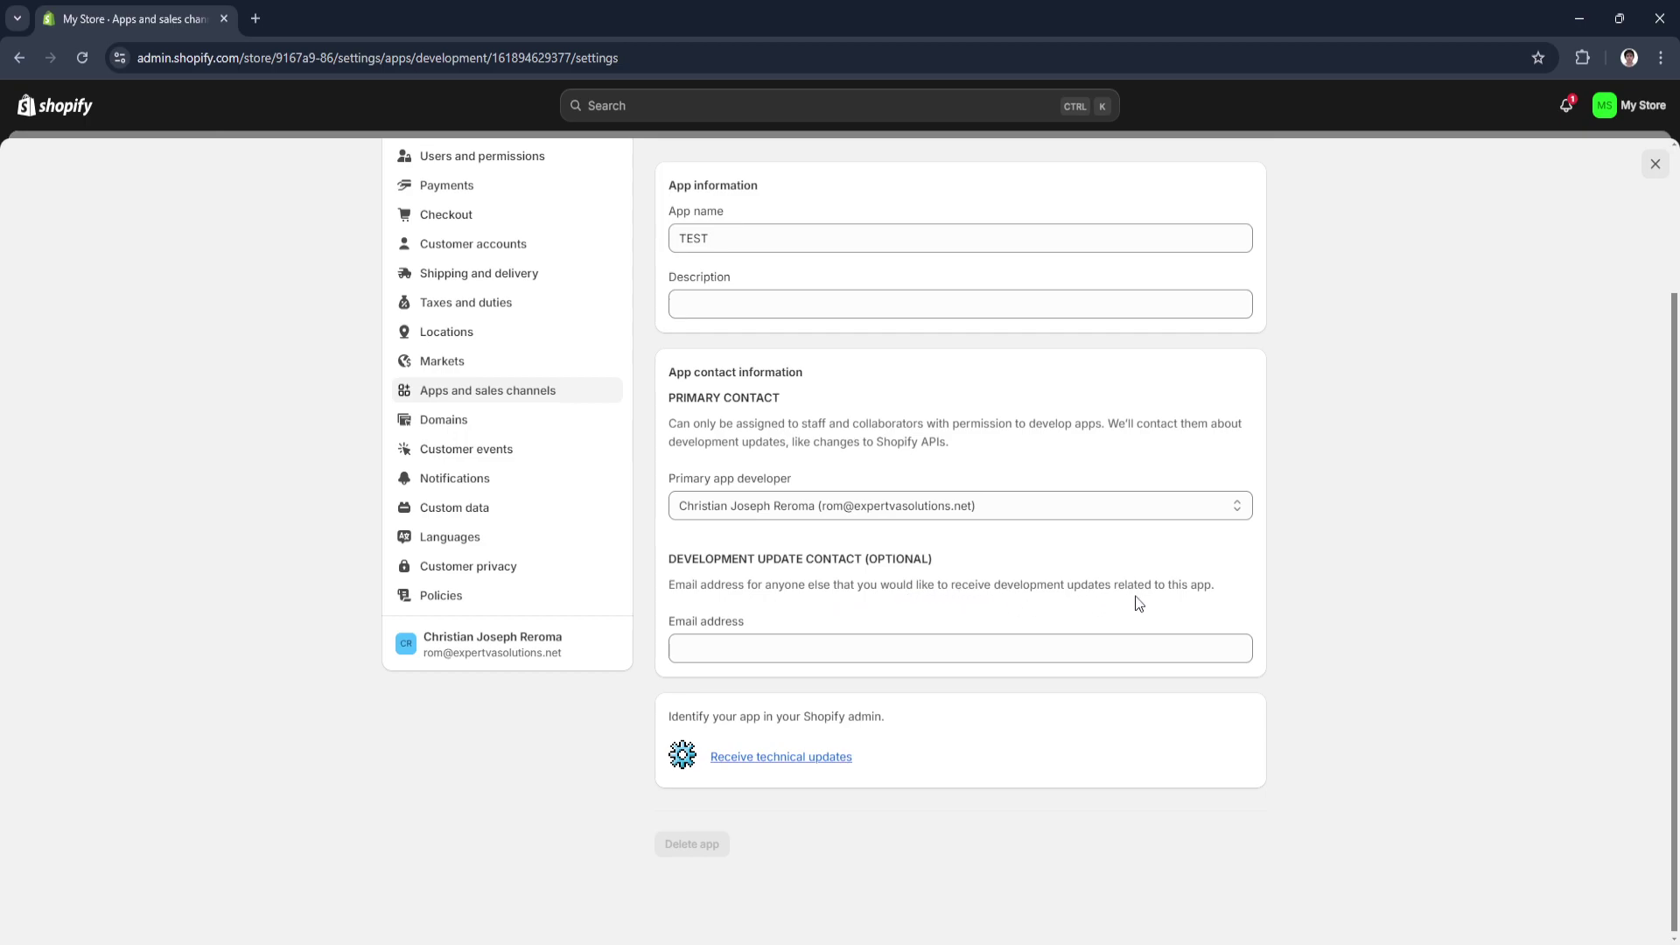
pyautogui.click(841, 640)
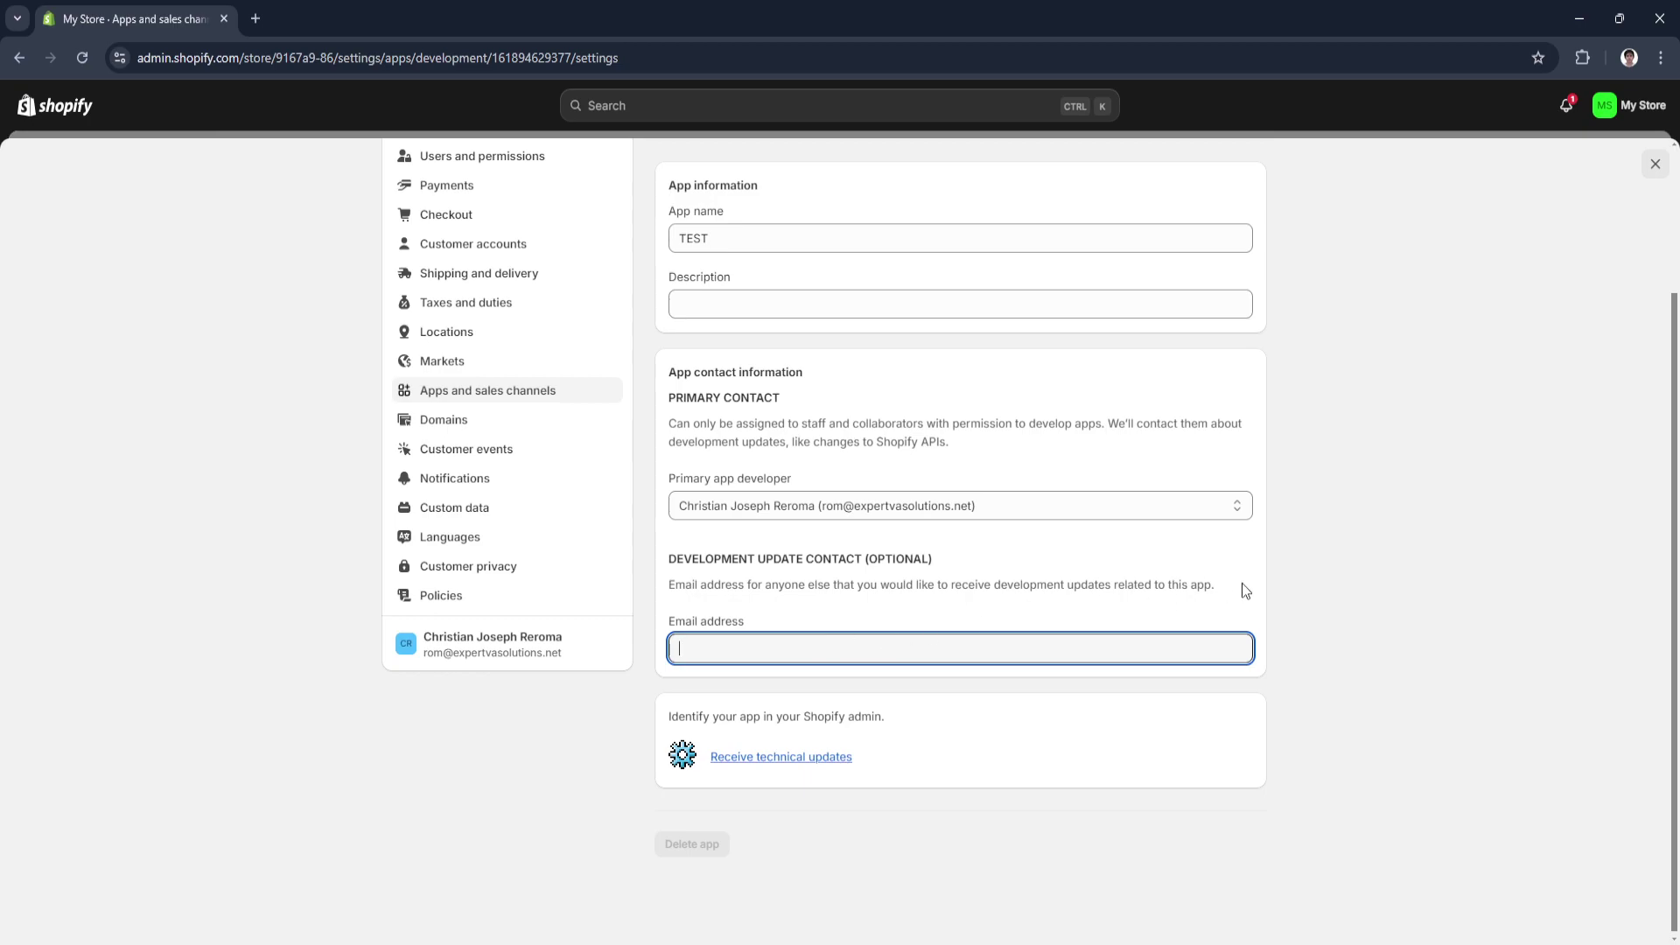
pyautogui.click(1394, 737)
pyautogui.scroll(-1, 1363, 686)
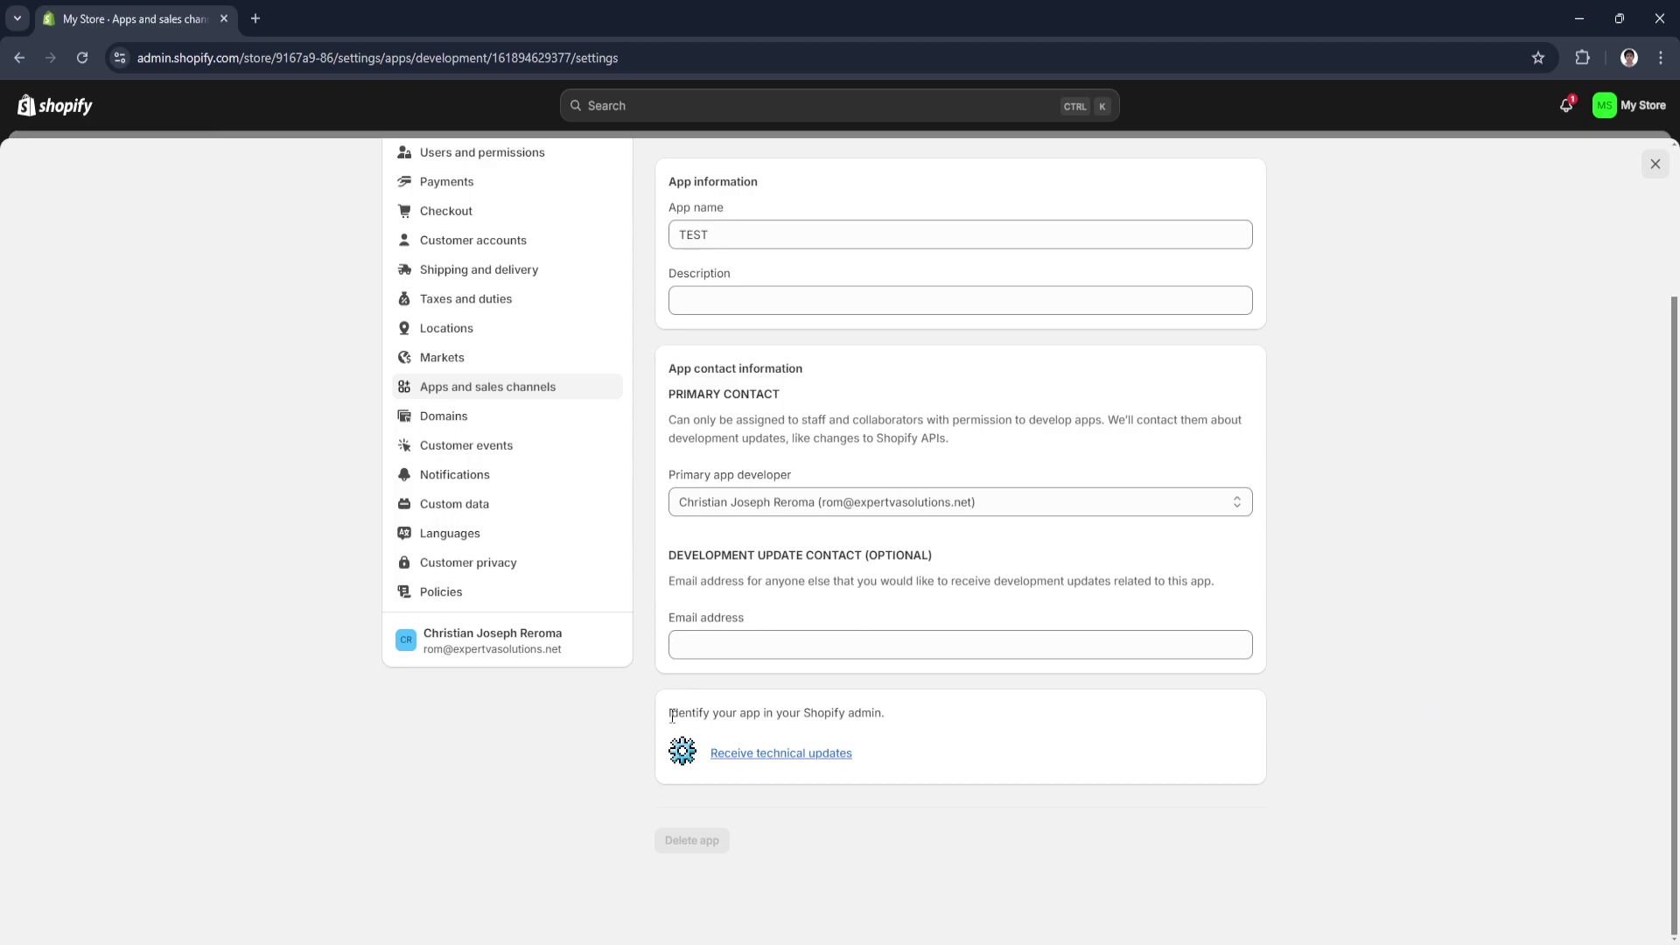
pyautogui.moveTo(671, 717); pyautogui.dragTo(740, 711)
pyautogui.moveTo(776, 712); pyautogui.dragTo(885, 712)
pyautogui.click(946, 727)
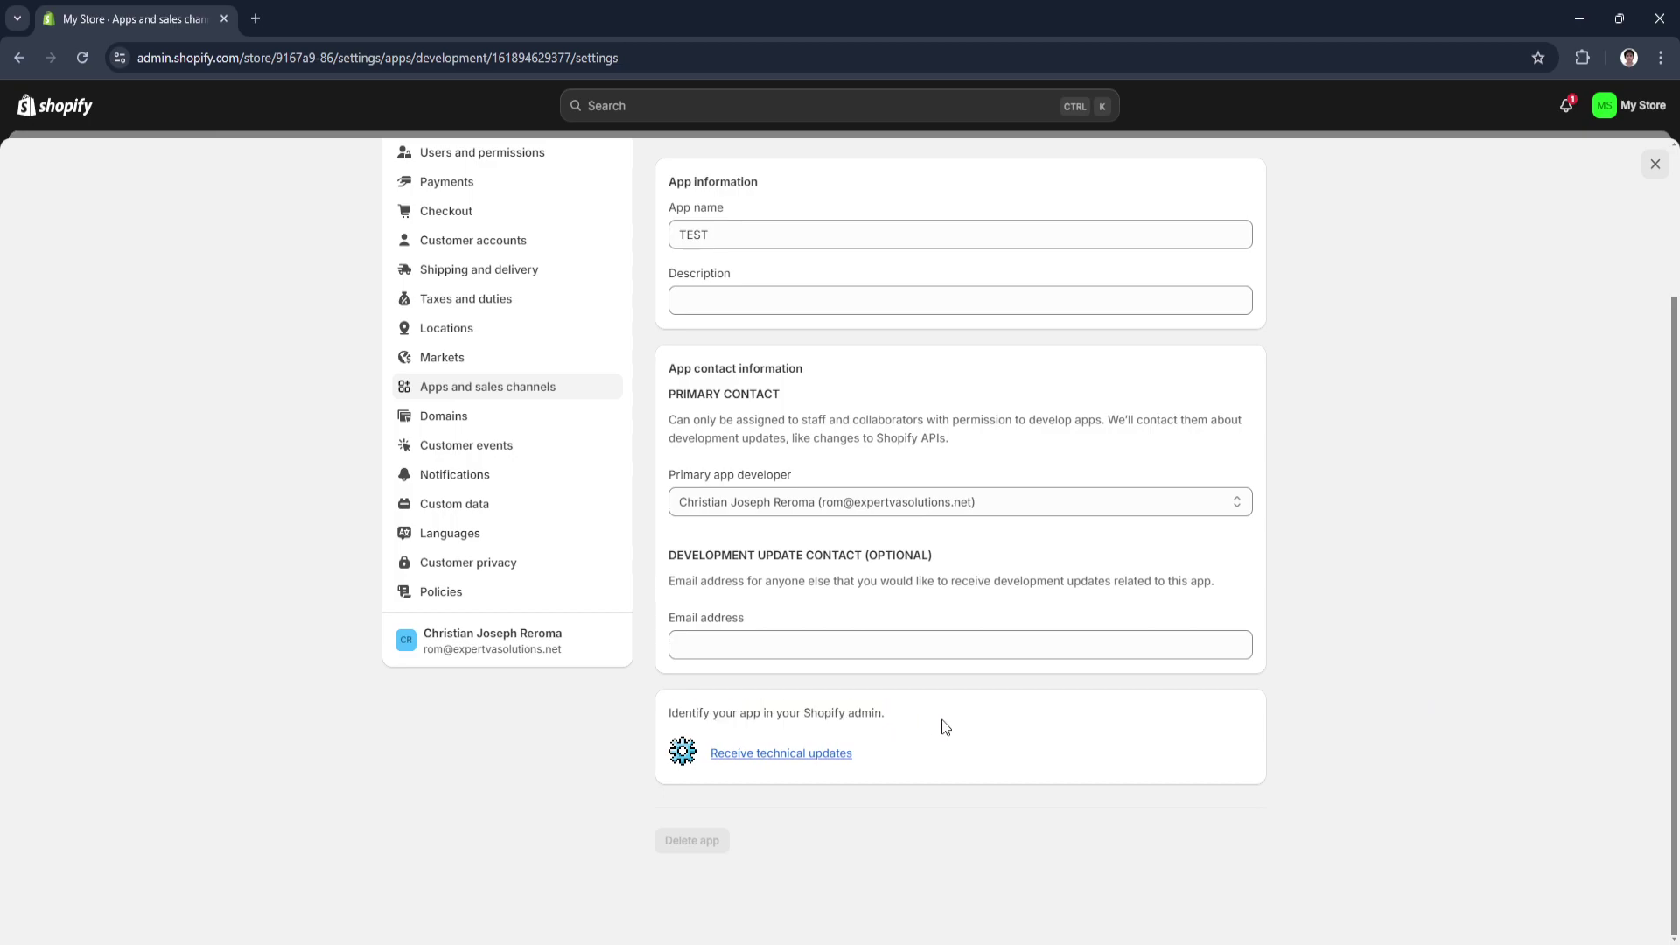
# Skim the Getting technical updates guide in a new tab, then return to My Store.
pyautogui.click(801, 754)
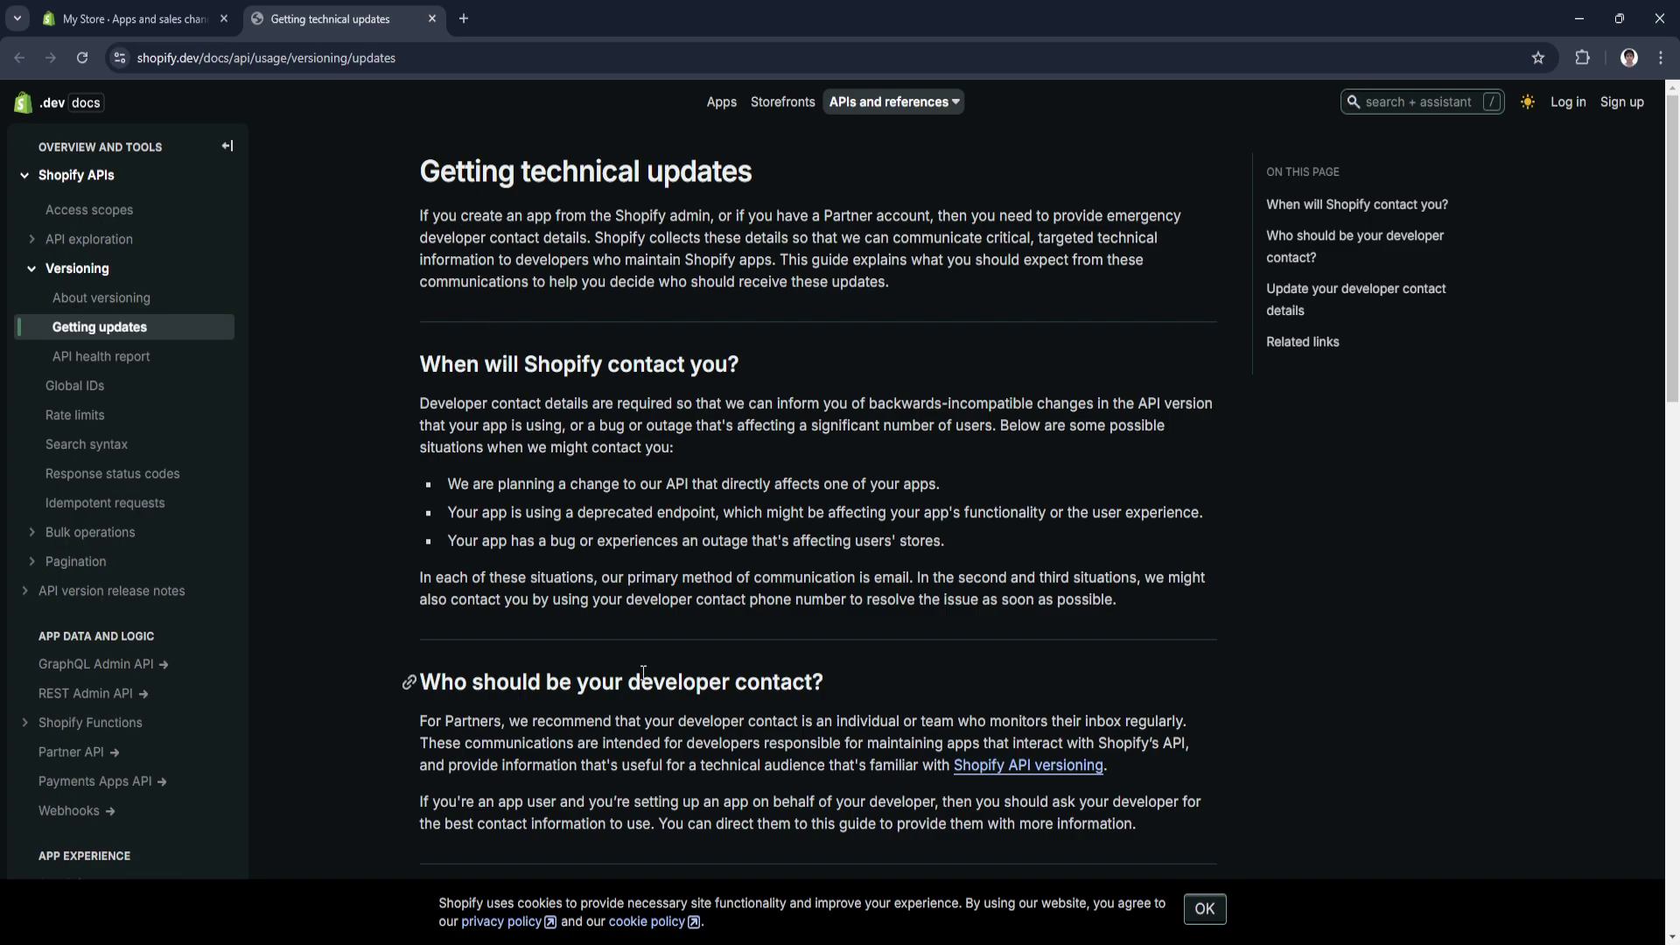
pyautogui.scroll(-2, 458, 183)
pyautogui.scroll(2, 480, 357)
pyautogui.click(133, 18)
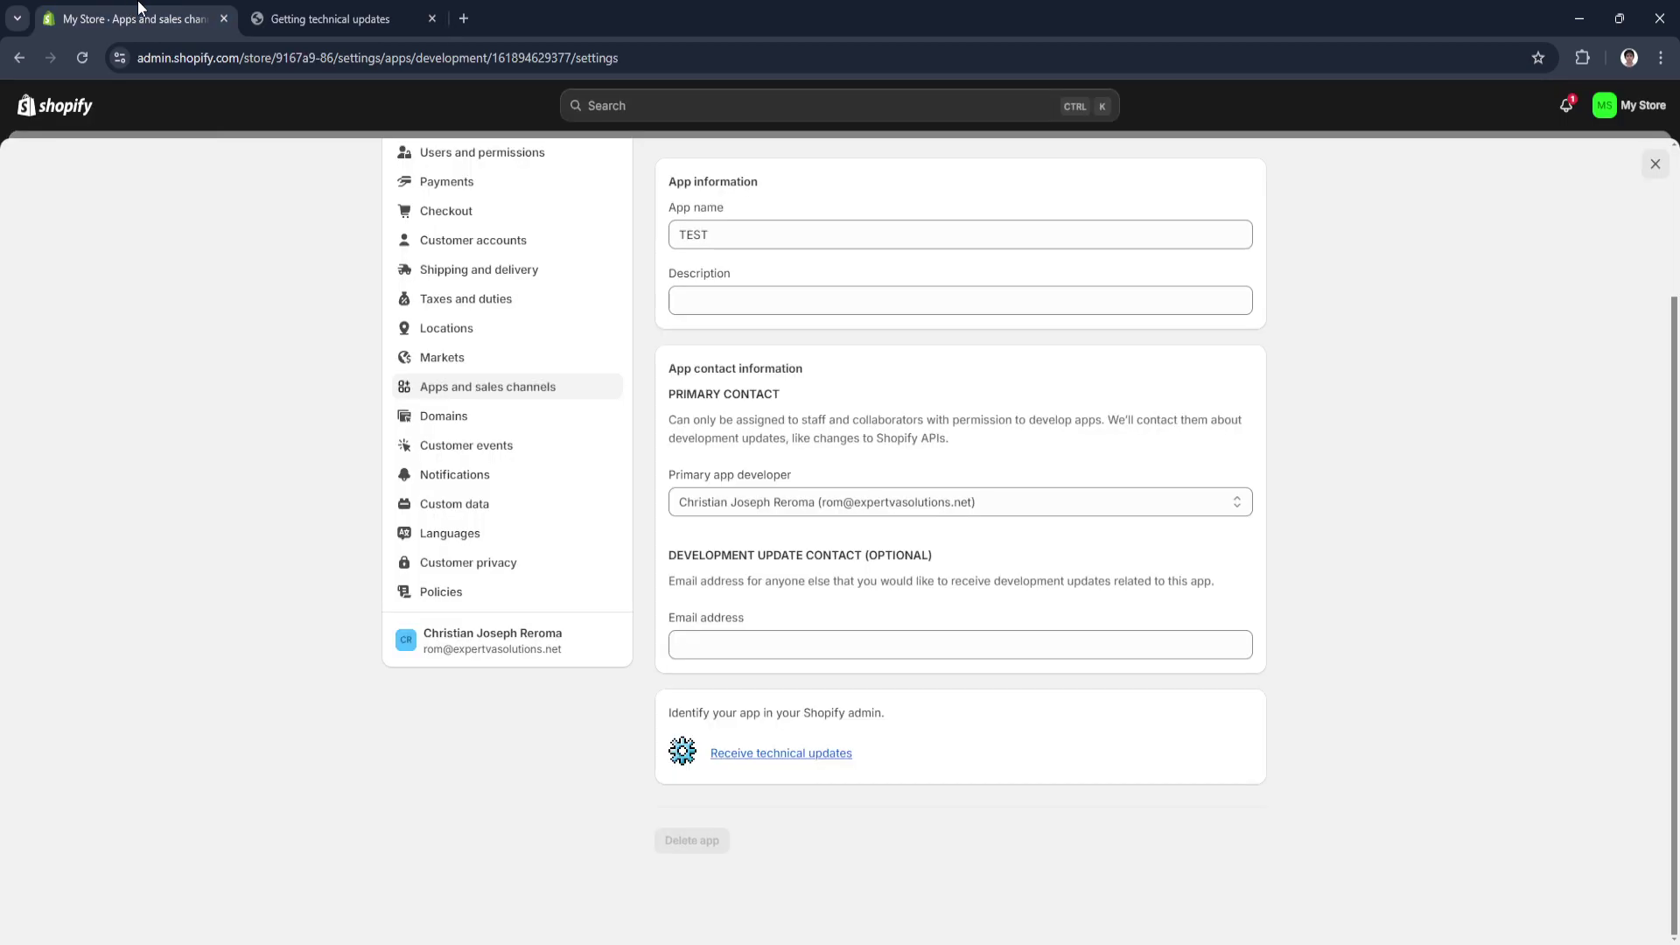